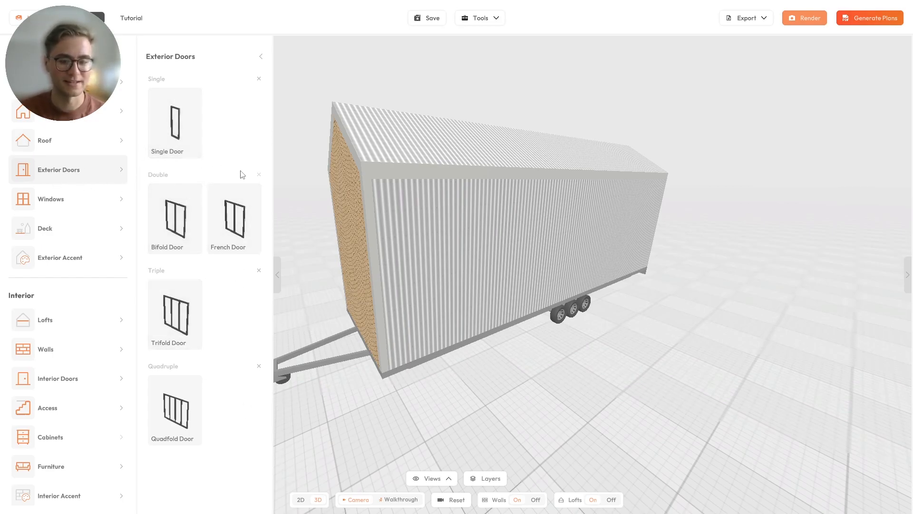
# Place a single exterior door on the long side wall, about 700 mm from the hitch-end corner and 525 mm above the wall base.
pyautogui.click(174, 149)
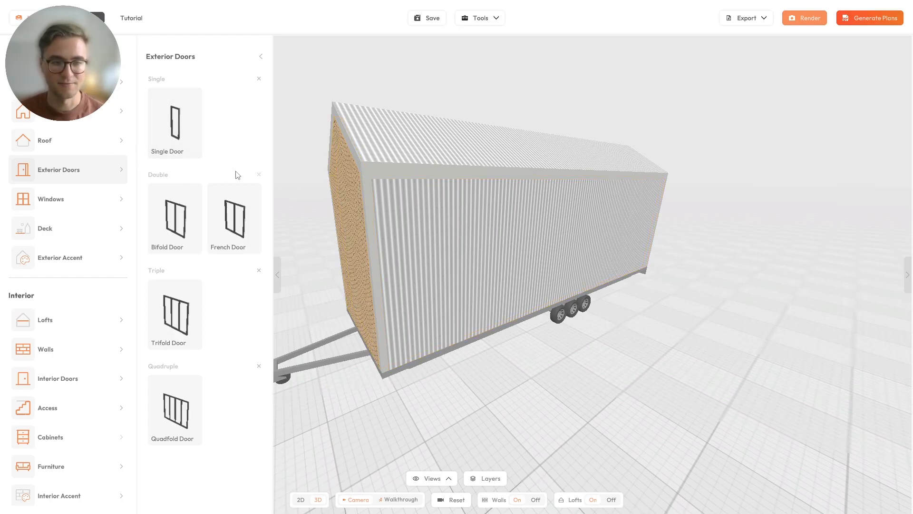
pyautogui.click(178, 135)
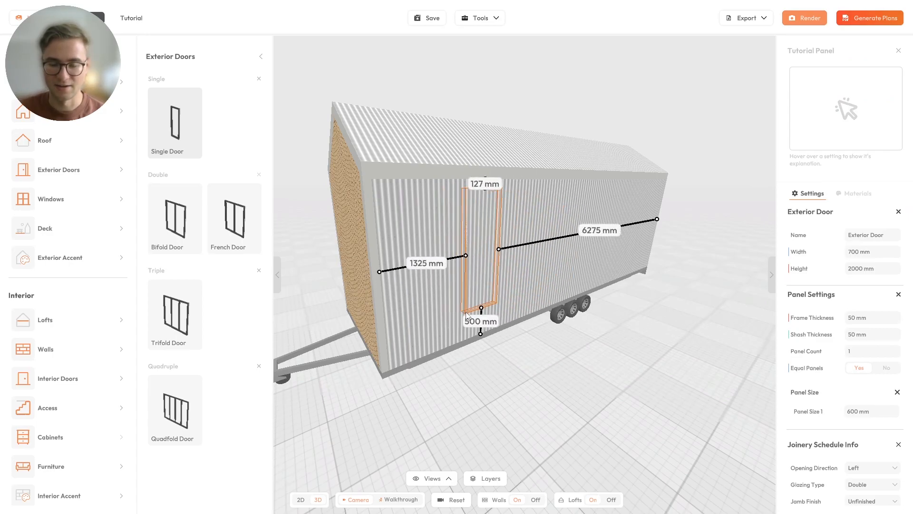
pyautogui.scroll(3, 462, 298)
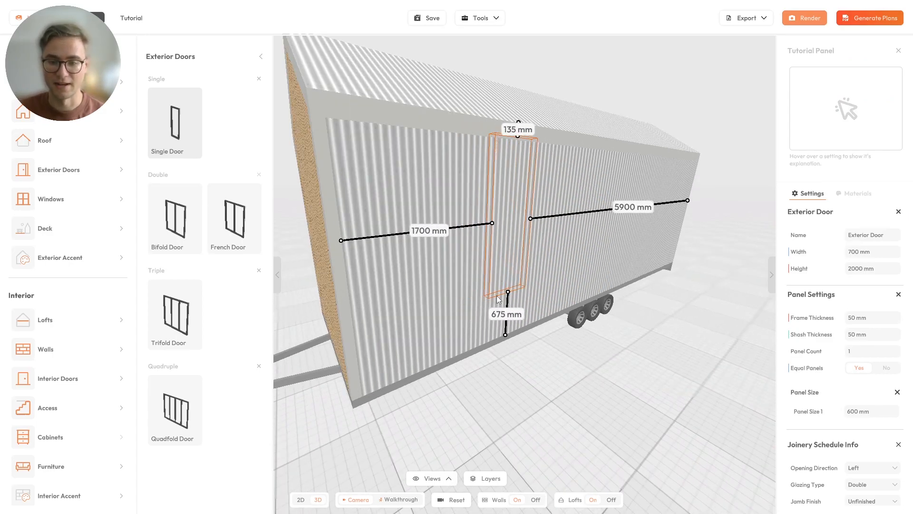
pyautogui.scroll(-3, 504, 292)
pyautogui.moveTo(508, 287); pyautogui.dragTo(546, 290)
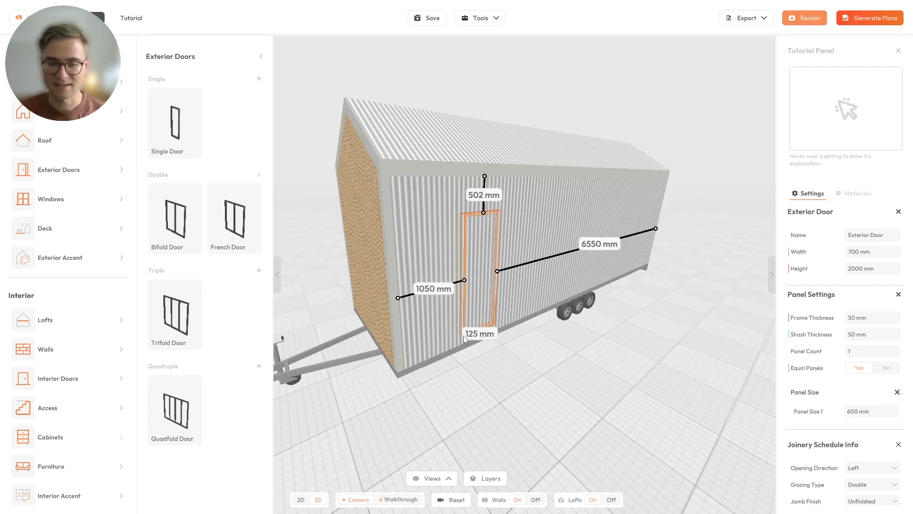
pyautogui.click(465, 329)
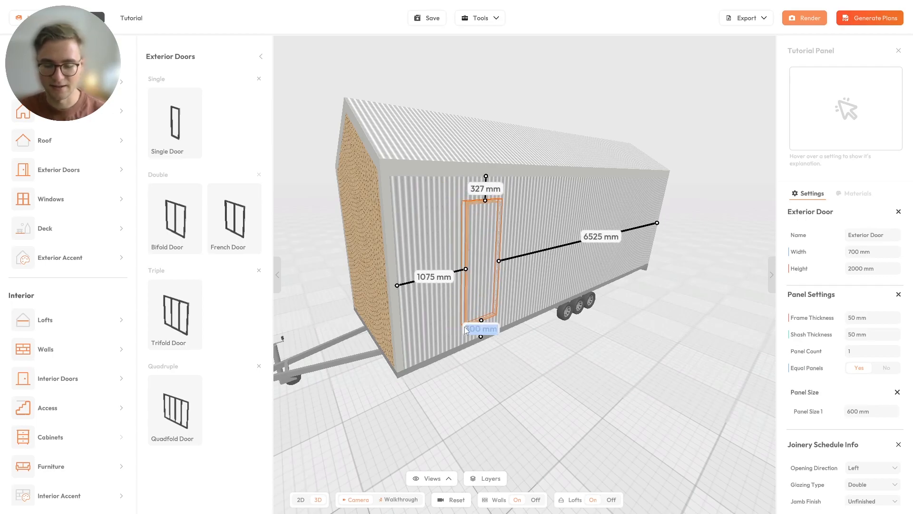
pyautogui.click(442, 322)
pyautogui.moveTo(478, 311); pyautogui.dragTo(512, 275)
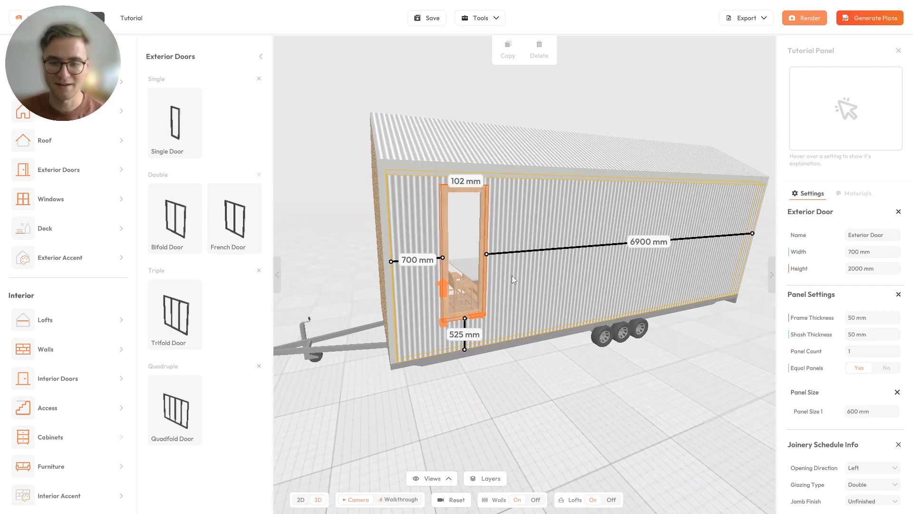
# Move the door down to the wall base, then raise it to about 600 mm above the base.
pyautogui.scroll(2, 468, 327)
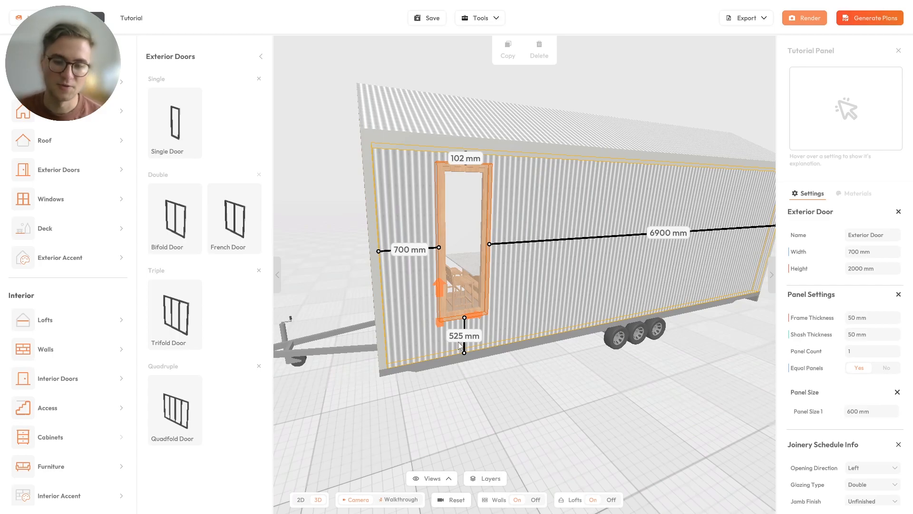
pyautogui.scroll(5, 504, 319)
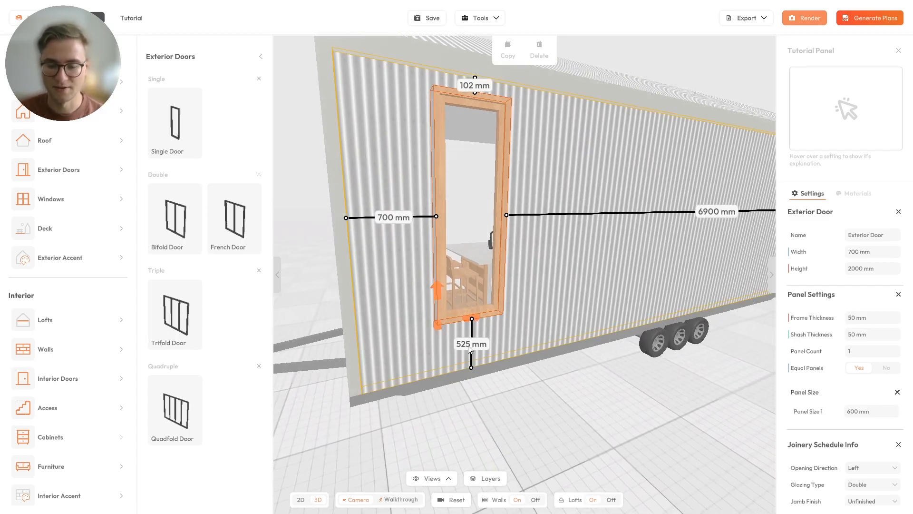
pyautogui.moveTo(437, 294); pyautogui.dragTo(438, 373)
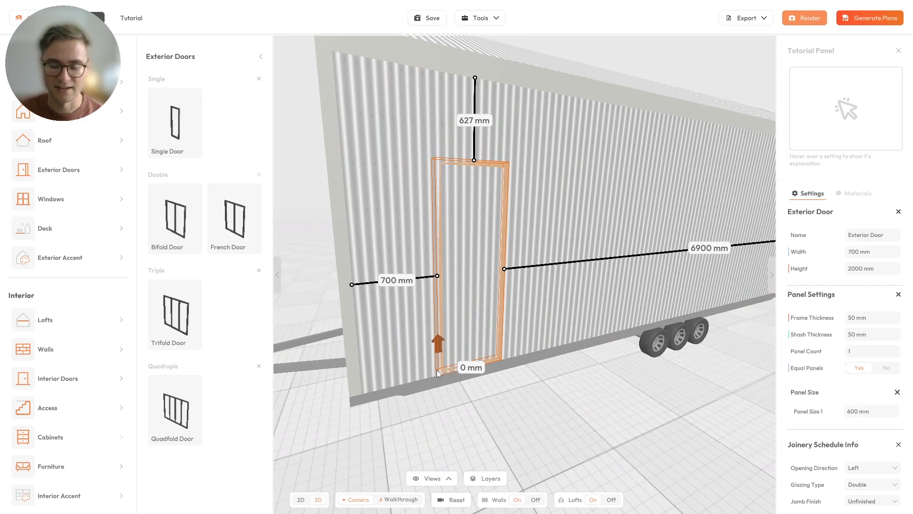
pyautogui.click(469, 376)
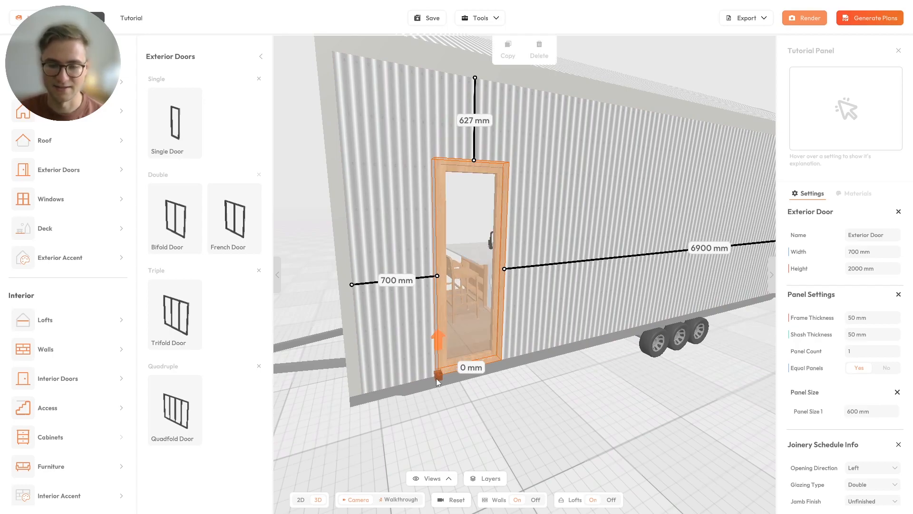
pyautogui.moveTo(438, 346); pyautogui.dragTo(437, 281)
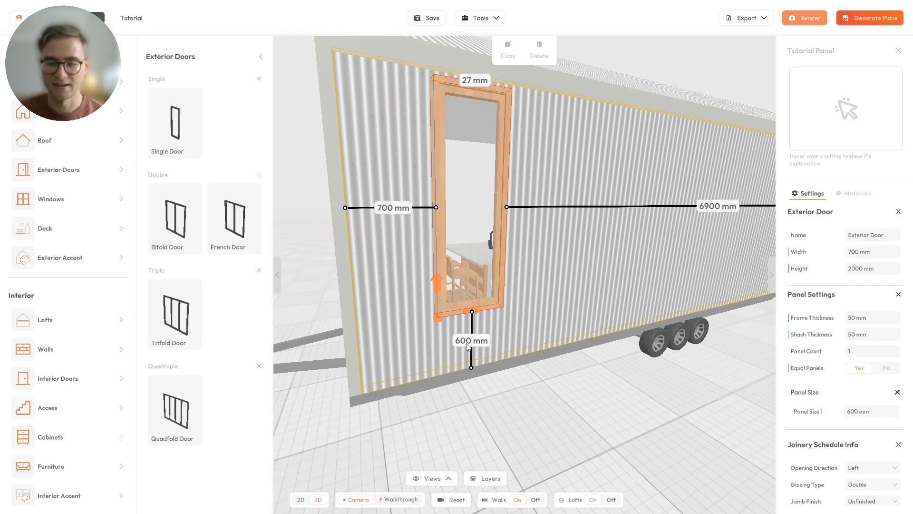
# Set the door's distance above the wall base to 0 mm.
pyautogui.click(468, 341)
pyautogui.write('0')
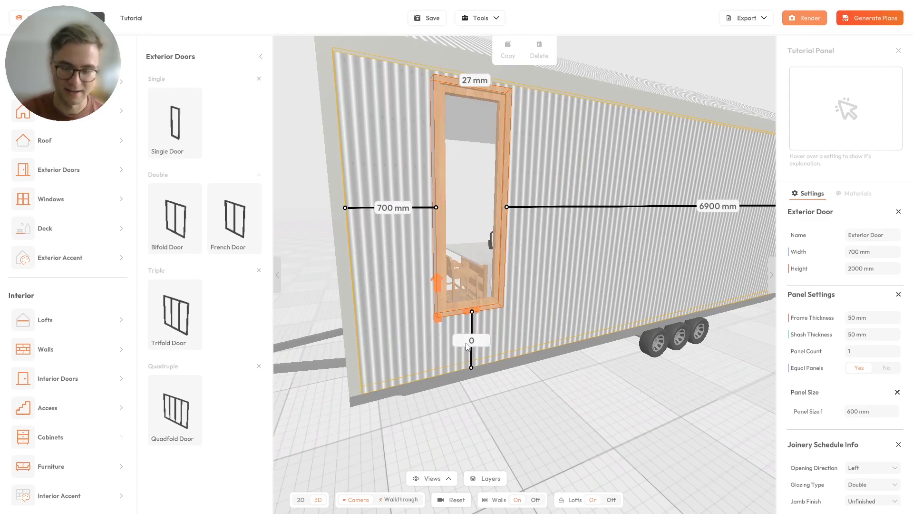
pyautogui.press('Return')
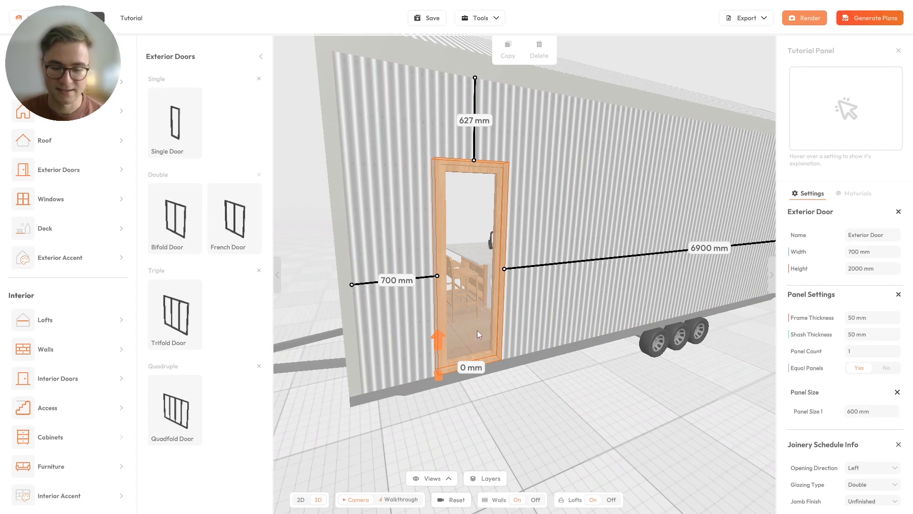
# Examine the door's offset dimensions up close and where on the wall corner the side offset is measured from.
pyautogui.moveTo(470, 328); pyautogui.dragTo(495, 304)
pyautogui.scroll(-3, 502, 292)
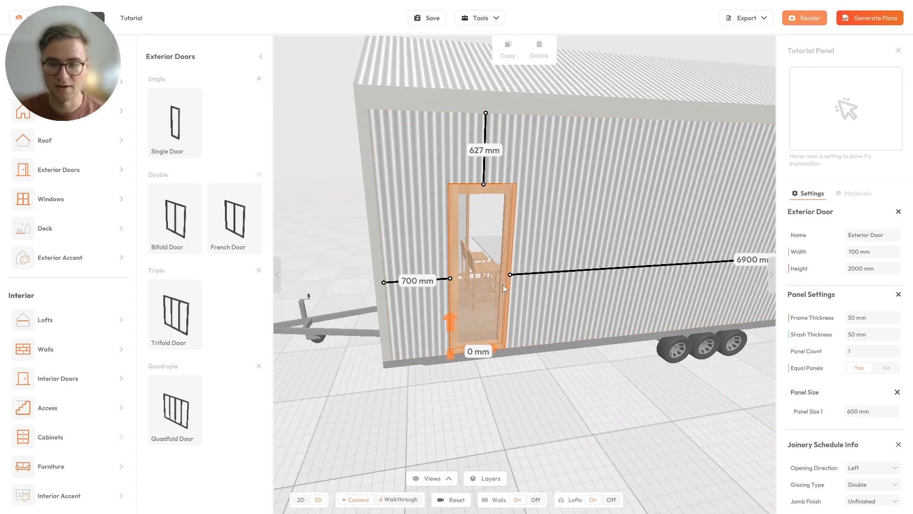
pyautogui.moveTo(438, 280); pyautogui.dragTo(392, 289)
pyautogui.scroll(3, 383, 289)
pyautogui.moveTo(470, 275); pyautogui.dragTo(555, 256)
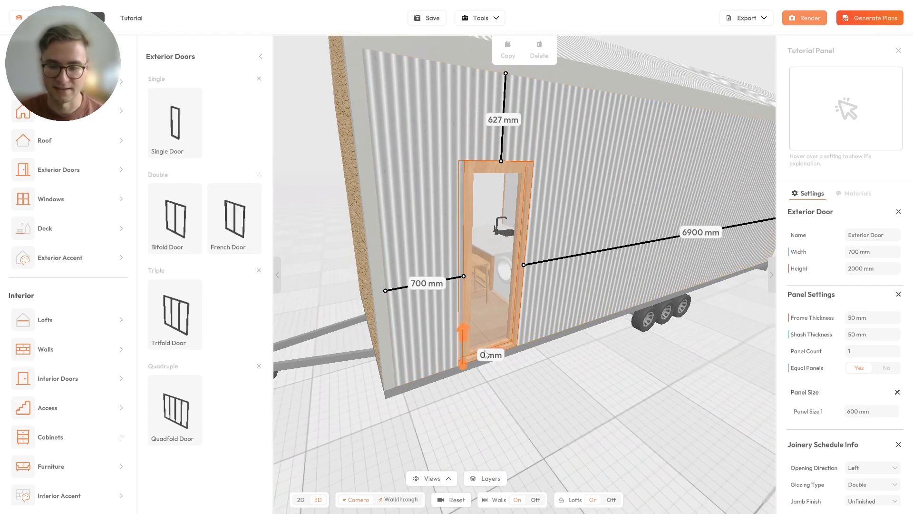
pyautogui.moveTo(411, 319); pyautogui.dragTo(395, 289)
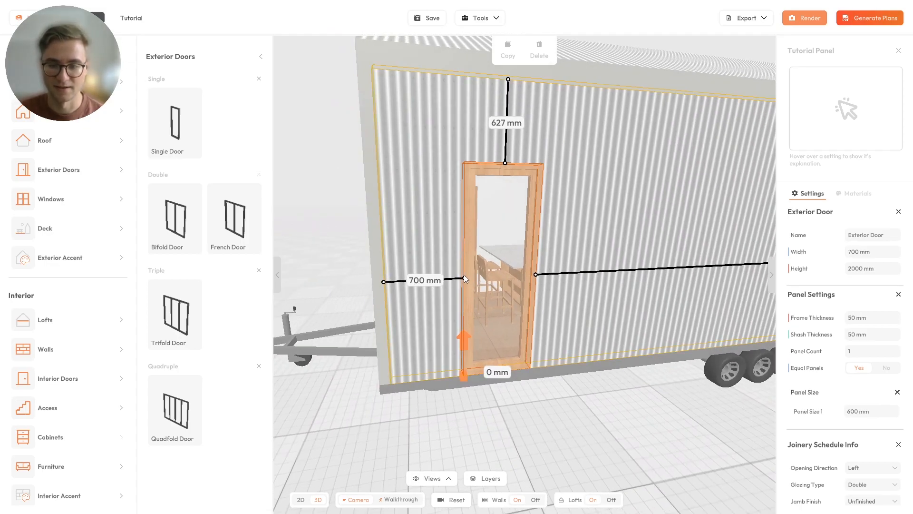
pyautogui.moveTo(385, 292); pyautogui.dragTo(424, 296)
pyautogui.scroll(3, 380, 293)
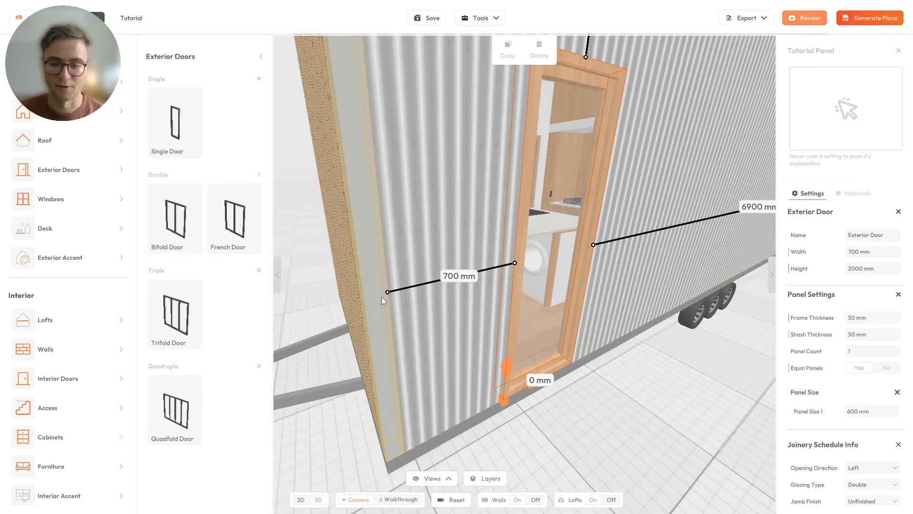
pyautogui.scroll(-5, 381, 296)
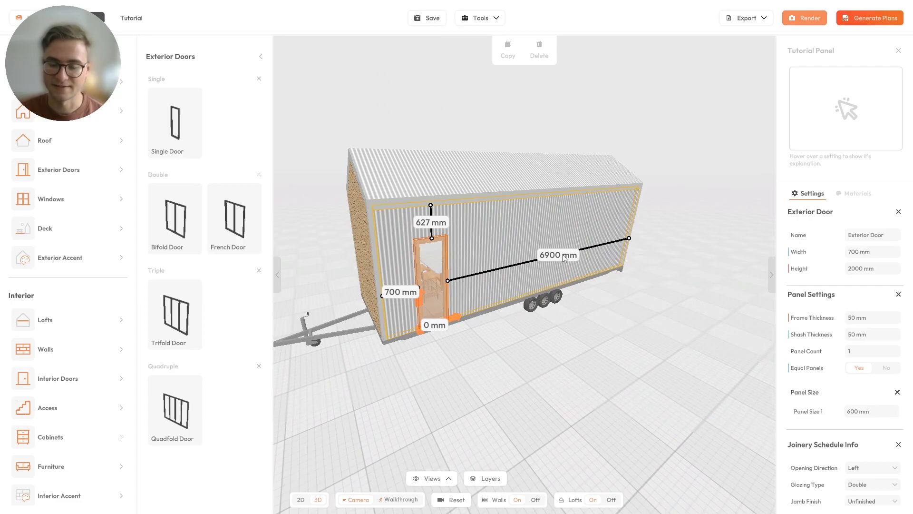
pyautogui.scroll(3, 364, 299)
pyautogui.scroll(1, 407, 309)
pyautogui.scroll(2, 390, 304)
pyautogui.scroll(1, 388, 319)
pyautogui.scroll(4, 402, 291)
pyautogui.moveTo(442, 296); pyautogui.dragTo(489, 298)
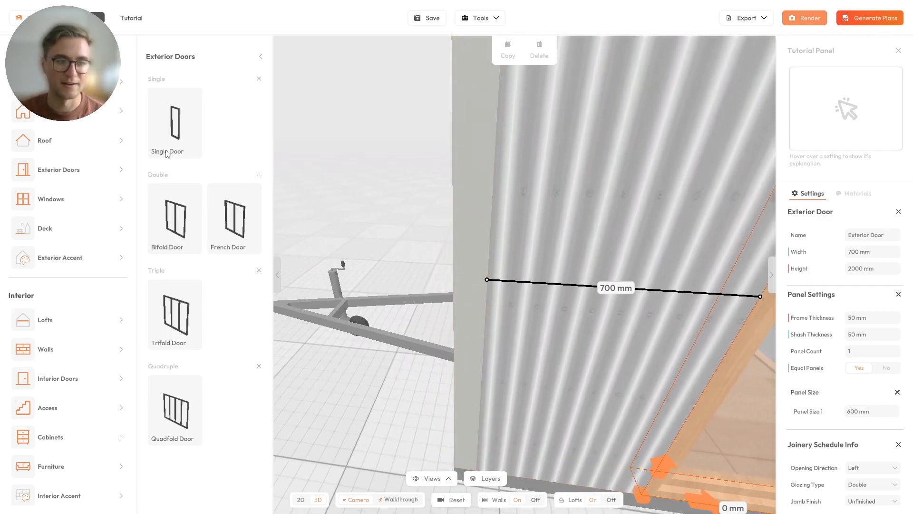
# Open the shell settings and check the wall thickness and its explanation, then deselect the shell.
pyautogui.click(122, 112)
pyautogui.click(204, 120)
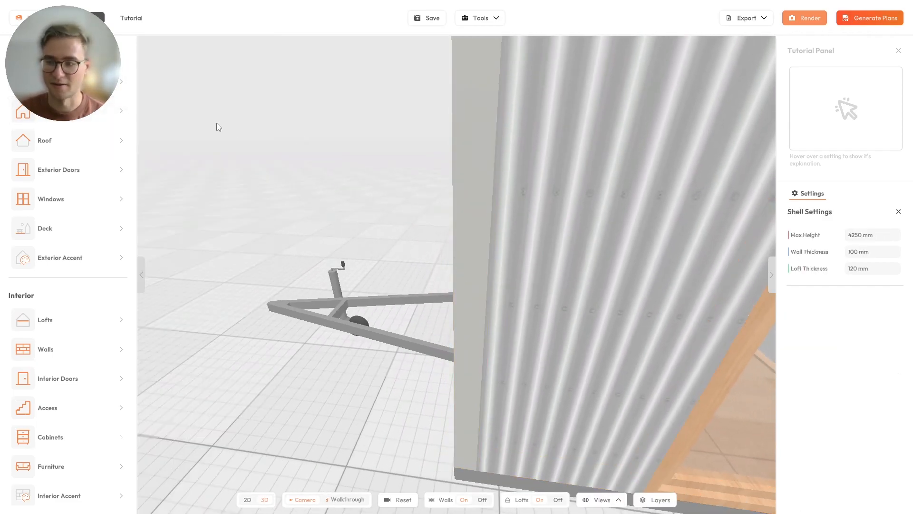
pyautogui.moveTo(870, 252)
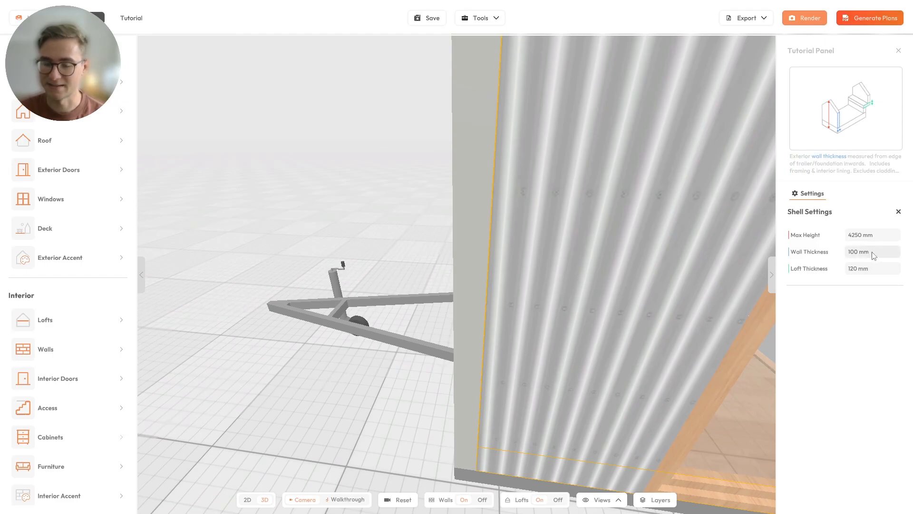
pyautogui.scroll(-5, 501, 270)
pyautogui.click(482, 247)
pyautogui.click(478, 250)
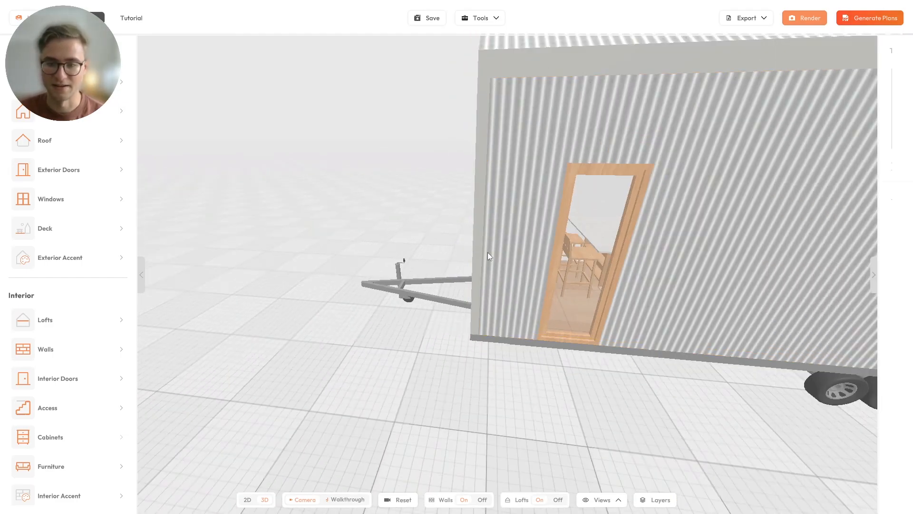
# Select the door and set its distance from the hitch-end wall corner to 900 mm.
pyautogui.moveTo(460, 255); pyautogui.dragTo(522, 265)
pyautogui.click(604, 276)
pyautogui.scroll(3, 523, 265)
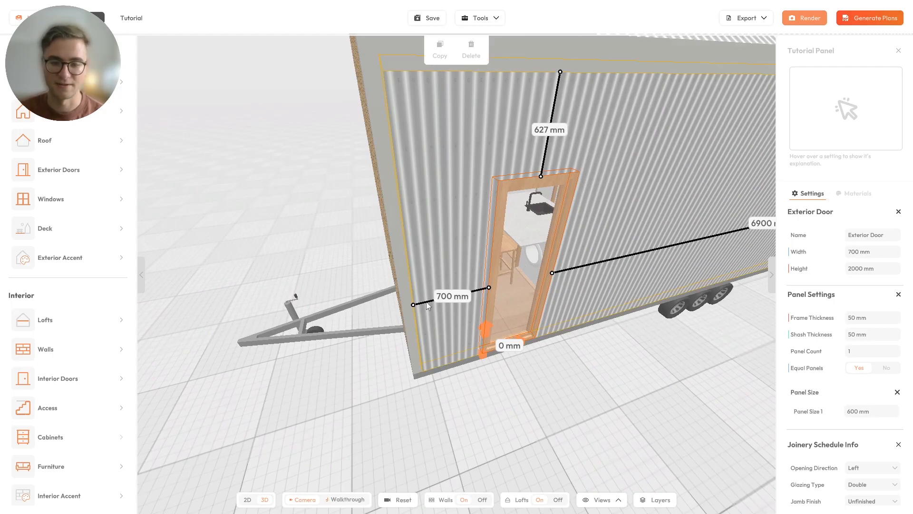
pyautogui.moveTo(452, 296); pyautogui.dragTo(355, 284)
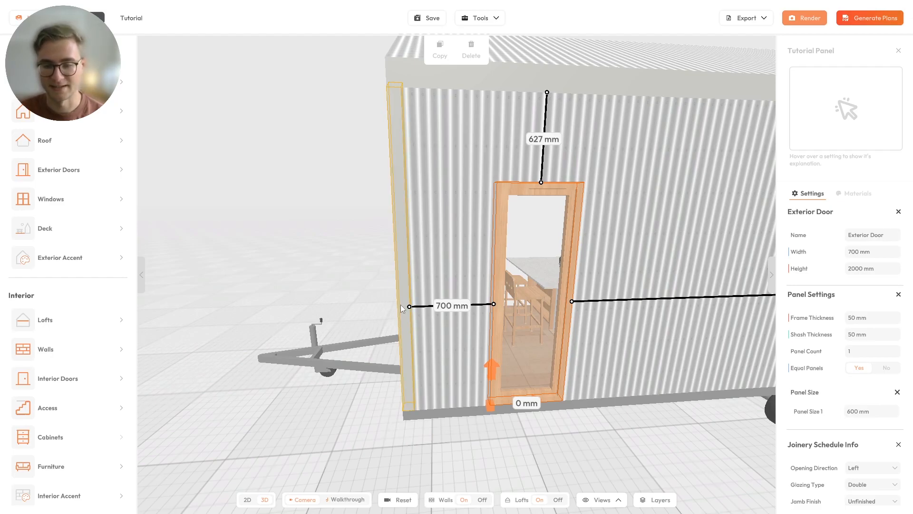
pyautogui.write('900')
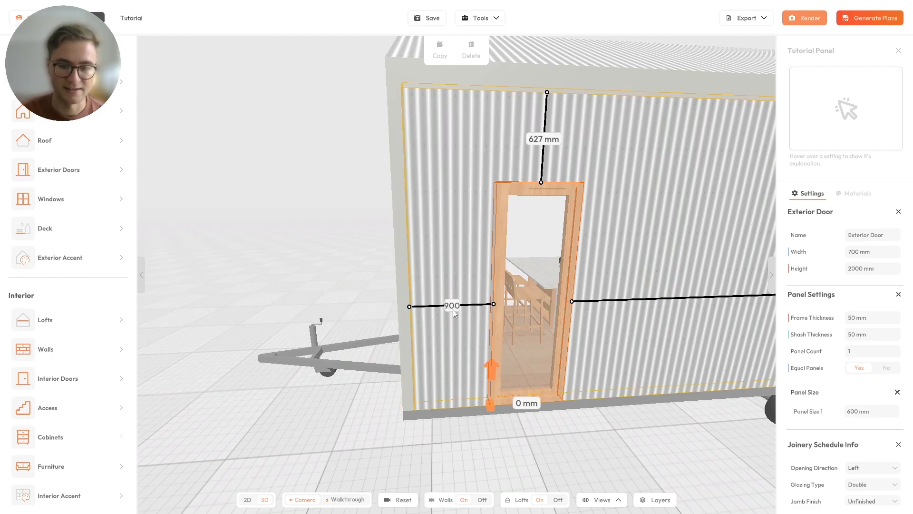
pyautogui.press('Return')
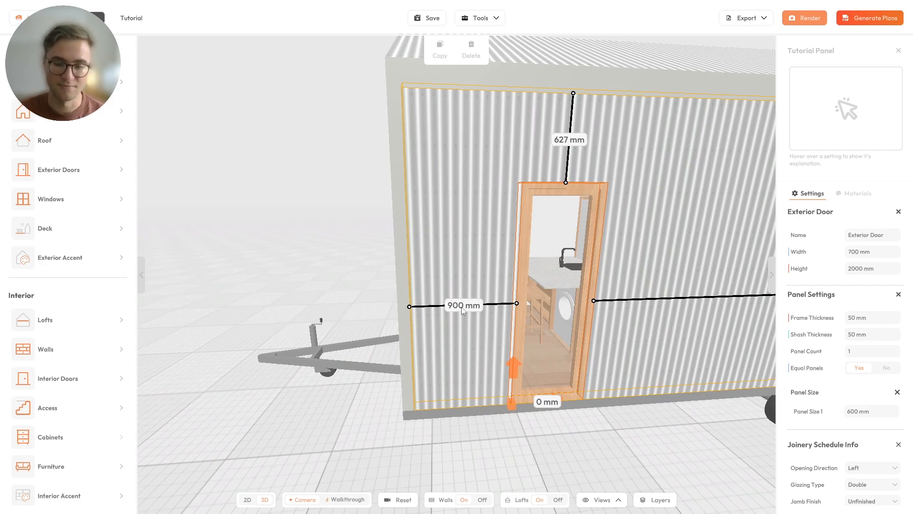
# Copy the door and place the duplicate at the base of the same wall, about 1425 mm from the first door.
pyautogui.moveTo(471, 303); pyautogui.dragTo(538, 292)
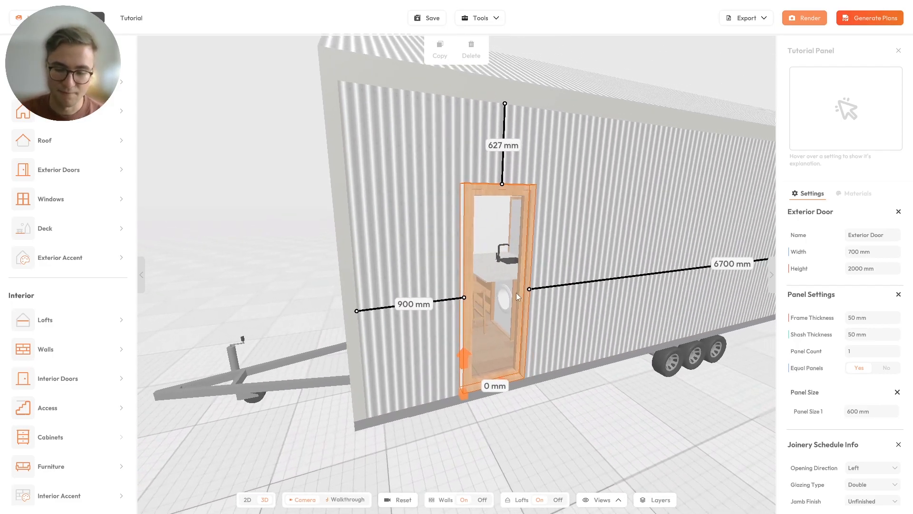
pyautogui.moveTo(514, 298); pyautogui.dragTo(421, 279)
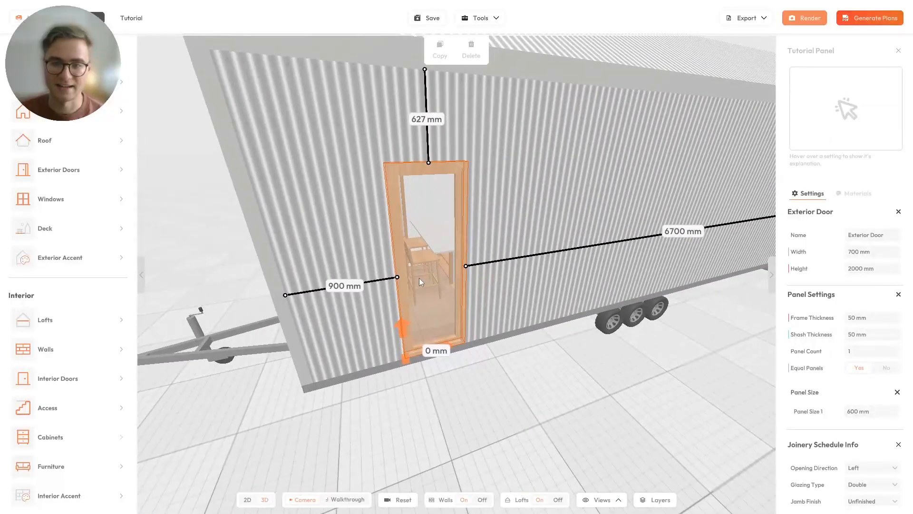
pyautogui.scroll(-4, 463, 281)
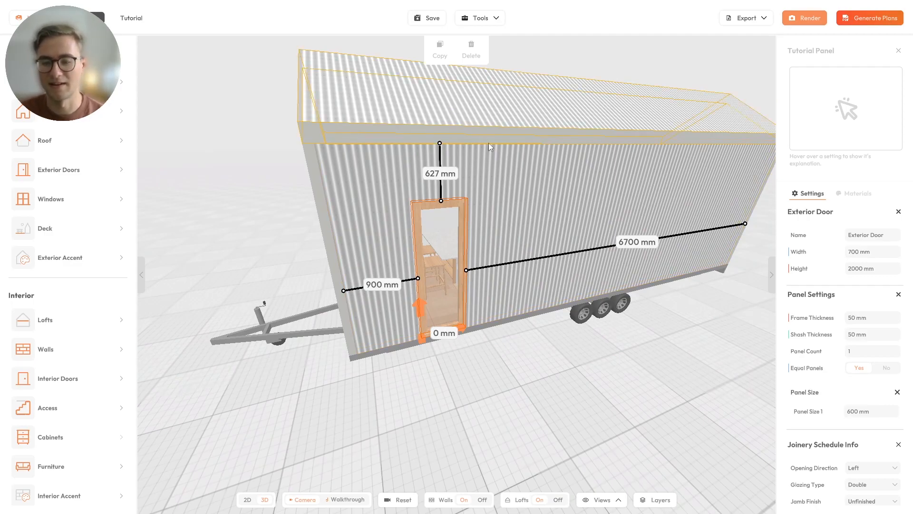
pyautogui.click(440, 50)
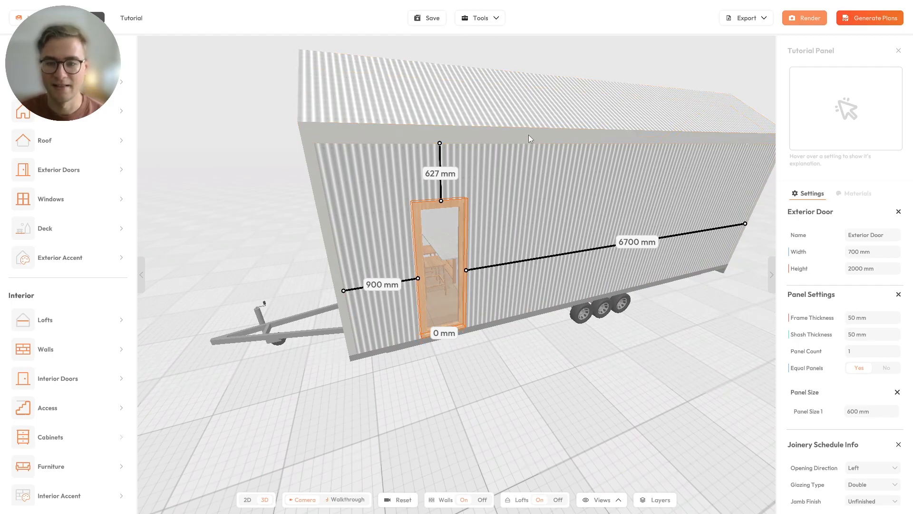
pyautogui.click(542, 308)
pyautogui.moveTo(519, 290); pyautogui.dragTo(459, 180)
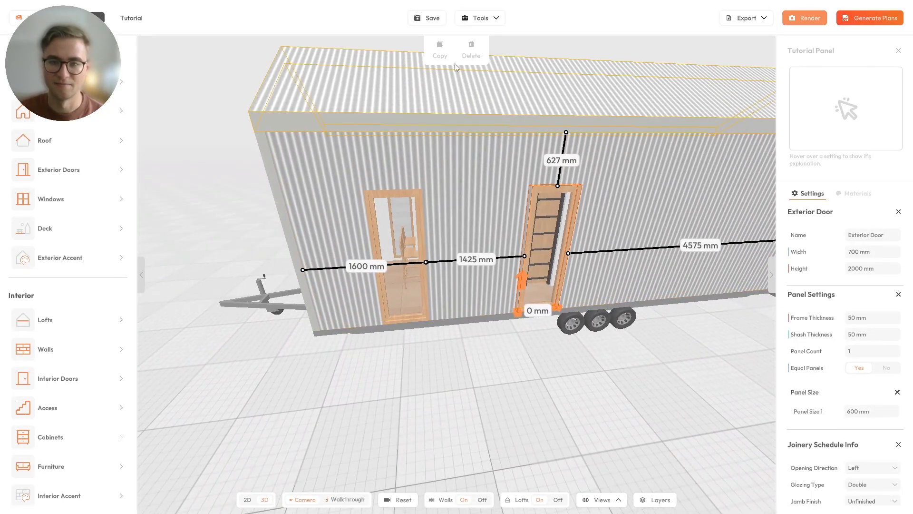
# Copy the second door and place the third one about 2250 mm further along the same wall, then check the spacing dimensions.
pyautogui.click(439, 50)
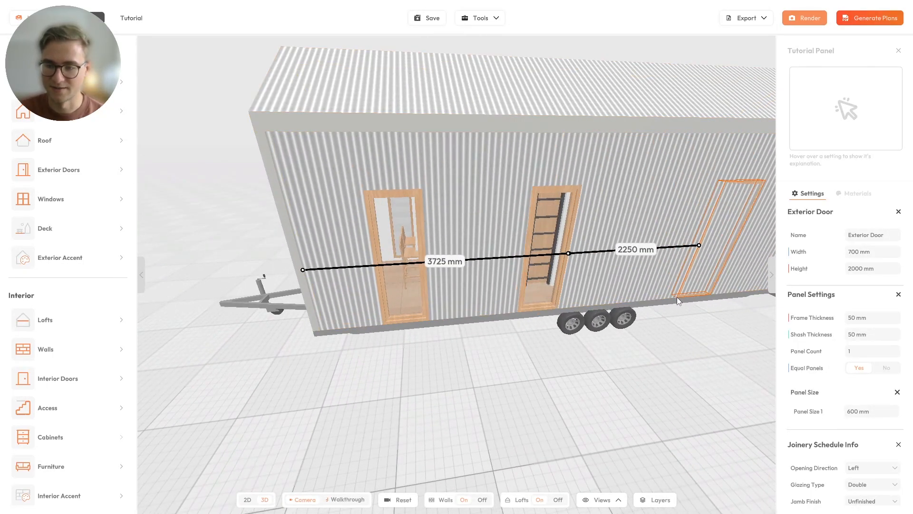
pyautogui.click(677, 297)
pyautogui.moveTo(677, 298); pyautogui.dragTo(388, 216)
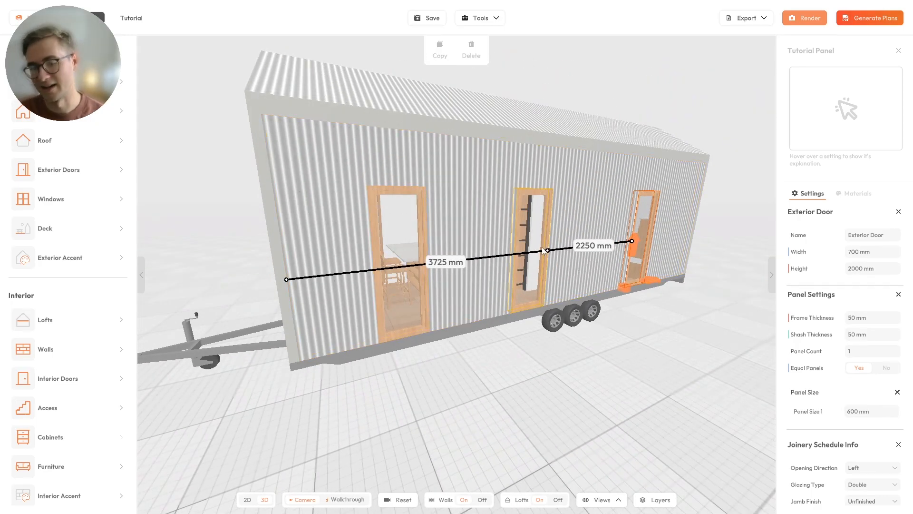
pyautogui.moveTo(430, 223); pyautogui.dragTo(446, 245)
pyautogui.moveTo(640, 168); pyautogui.dragTo(469, 209)
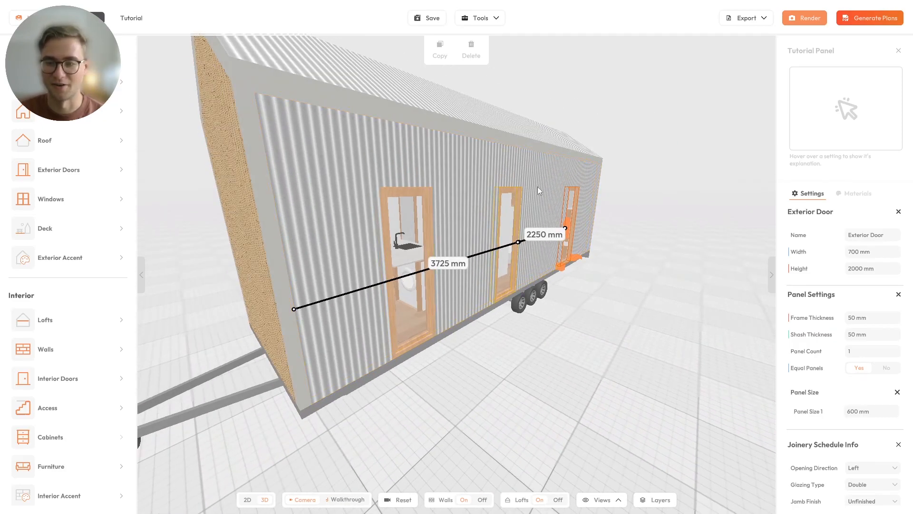
pyautogui.moveTo(465, 179); pyautogui.dragTo(567, 213)
pyautogui.moveTo(509, 101); pyautogui.dragTo(556, 117)
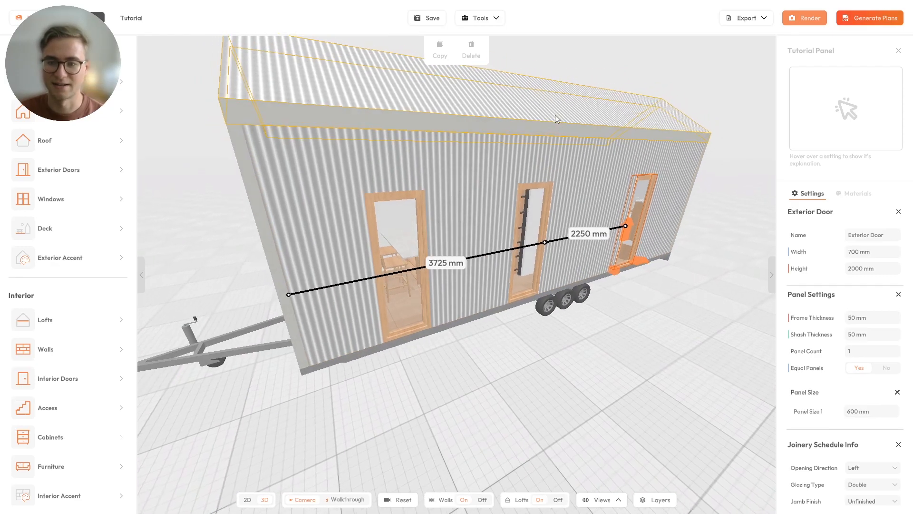
# Delete the third exterior door, the one farthest from the hitch, so two doors are left on the wall.
pyautogui.click(473, 51)
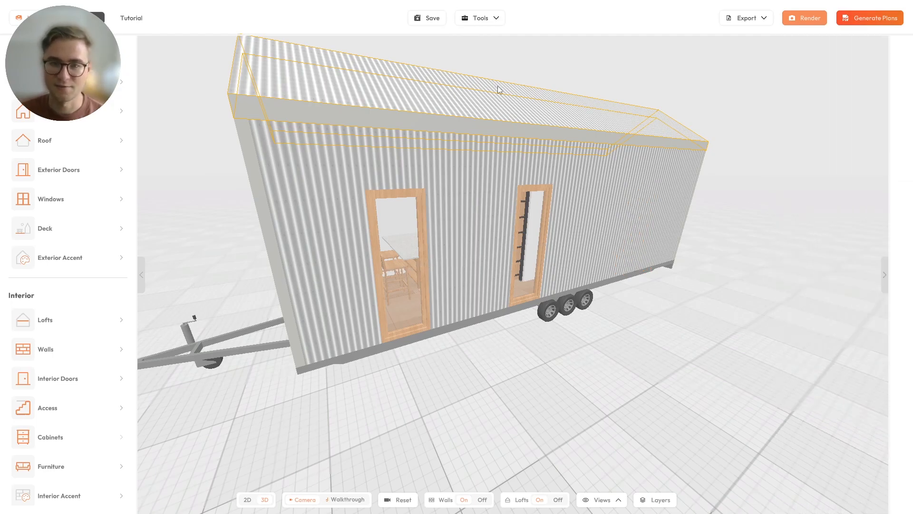
pyautogui.moveTo(461, 283); pyautogui.dragTo(608, 264)
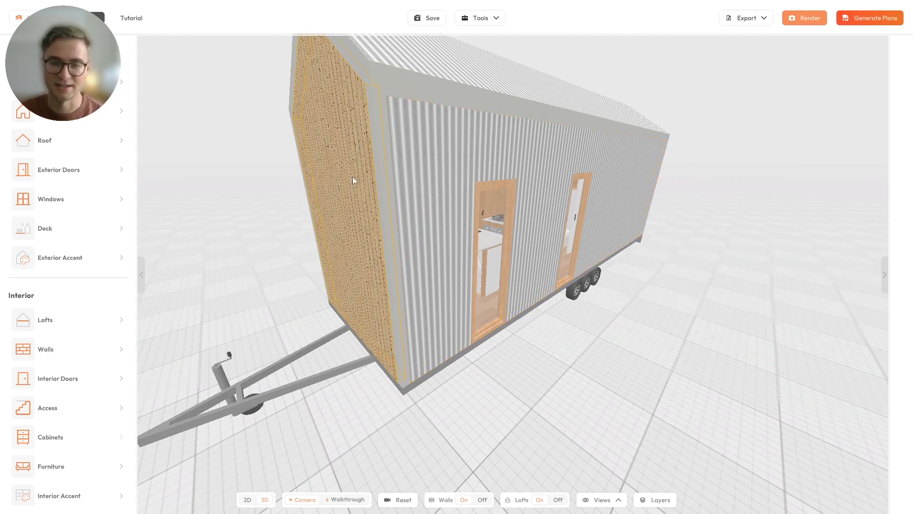
pyautogui.moveTo(477, 188); pyautogui.dragTo(495, 206)
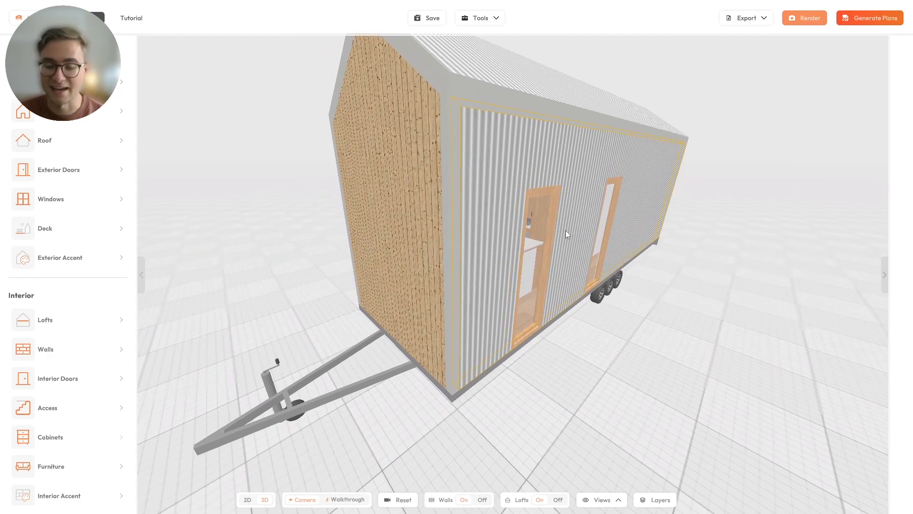
# Disable selection of walls in the selection layer settings and check the effect on the door wall.
pyautogui.click(652, 500)
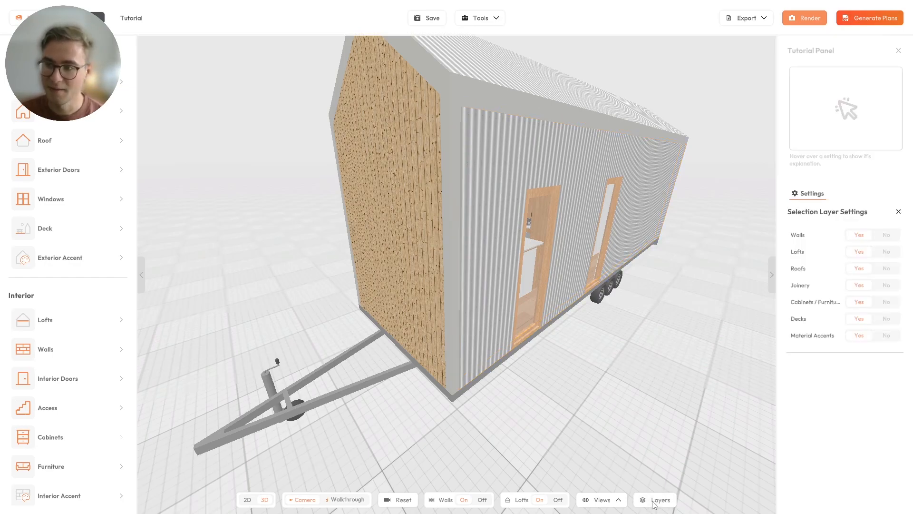
pyautogui.click(863, 236)
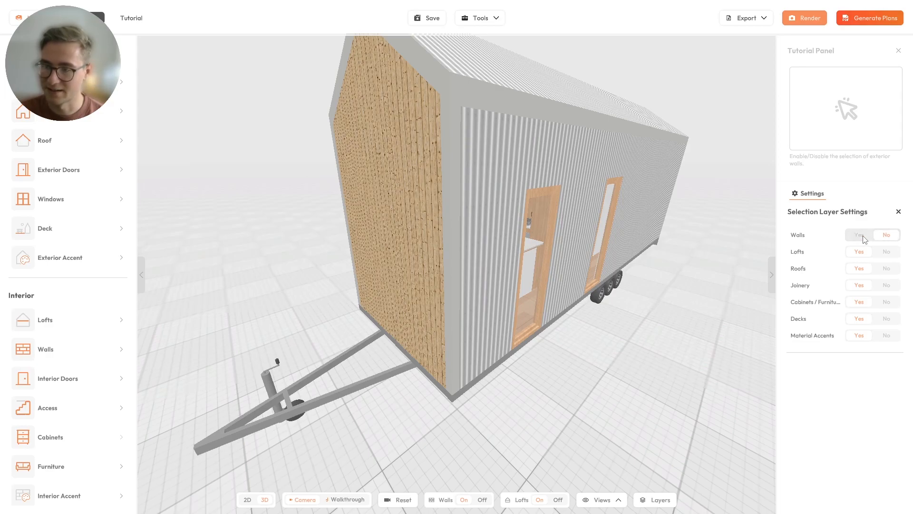
pyautogui.moveTo(581, 215); pyautogui.dragTo(552, 225)
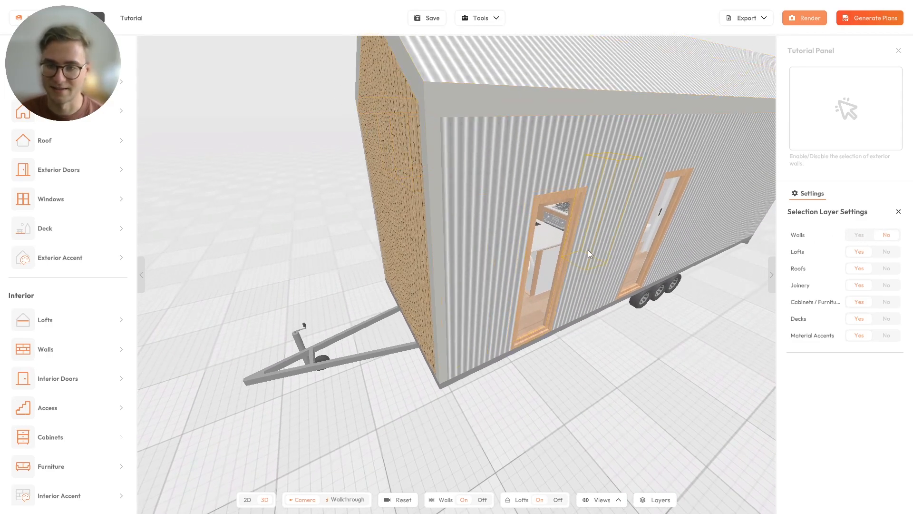
pyautogui.moveTo(573, 245); pyautogui.dragTo(451, 239)
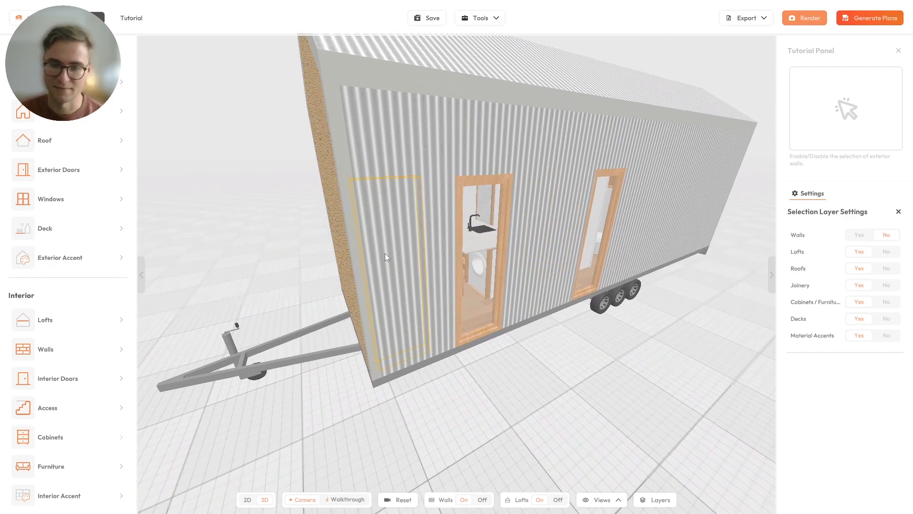
# Select the exterior door nearest the hitch and set its width to 1000 mm.
pyautogui.click(468, 311)
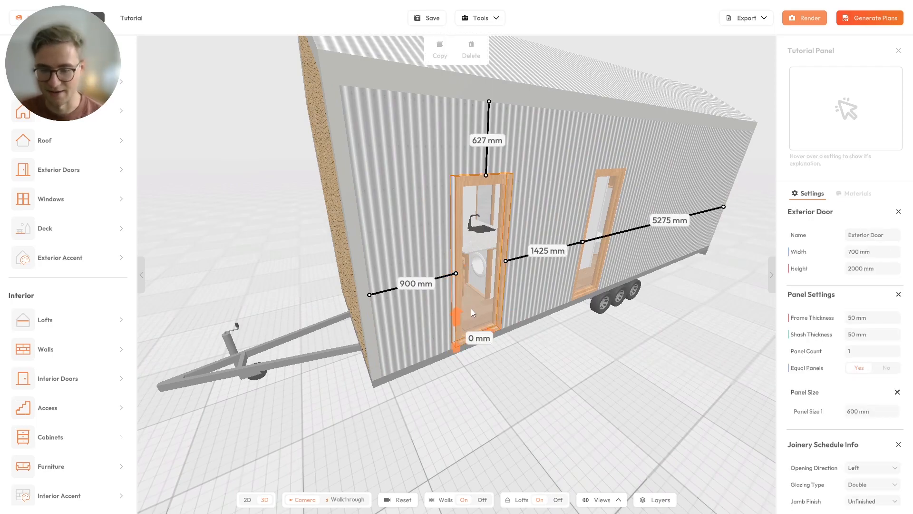
pyautogui.moveTo(473, 309); pyautogui.dragTo(467, 296)
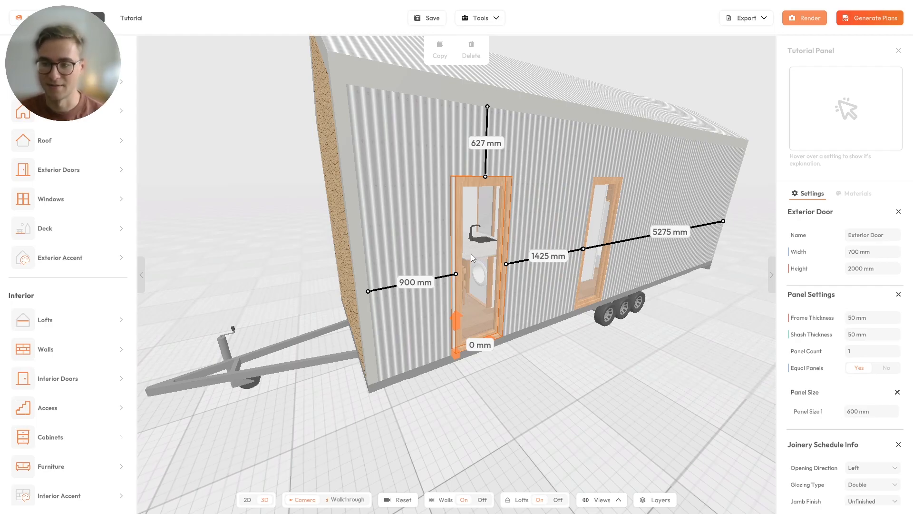
pyautogui.moveTo(814, 248)
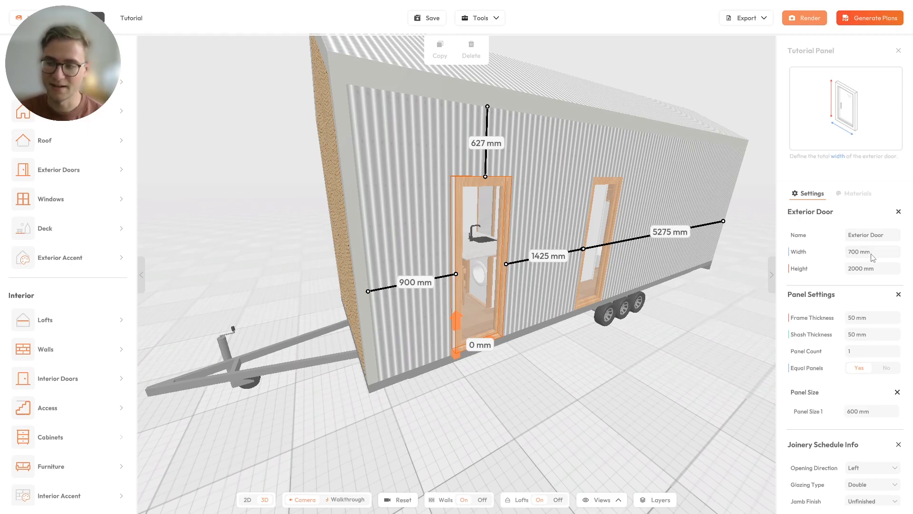
pyautogui.moveTo(867, 269)
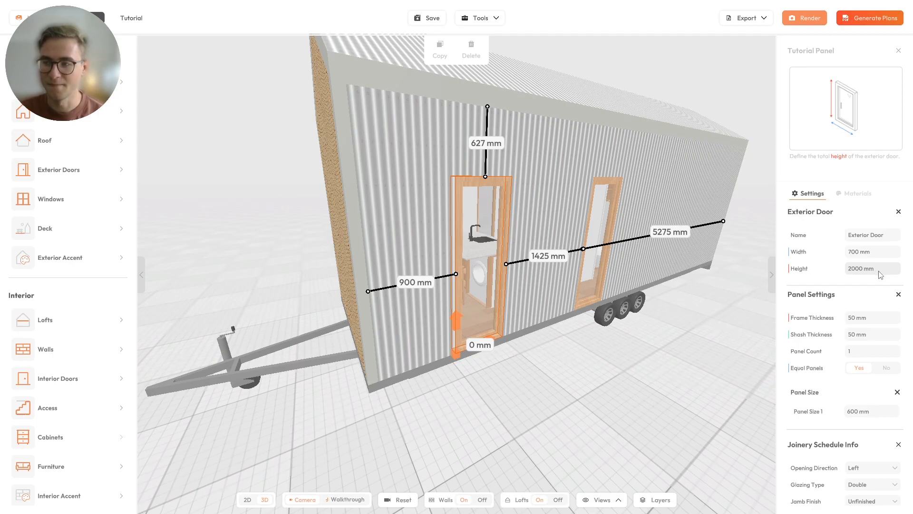
pyautogui.click(871, 255)
pyautogui.write('1000')
pyautogui.press('Return')
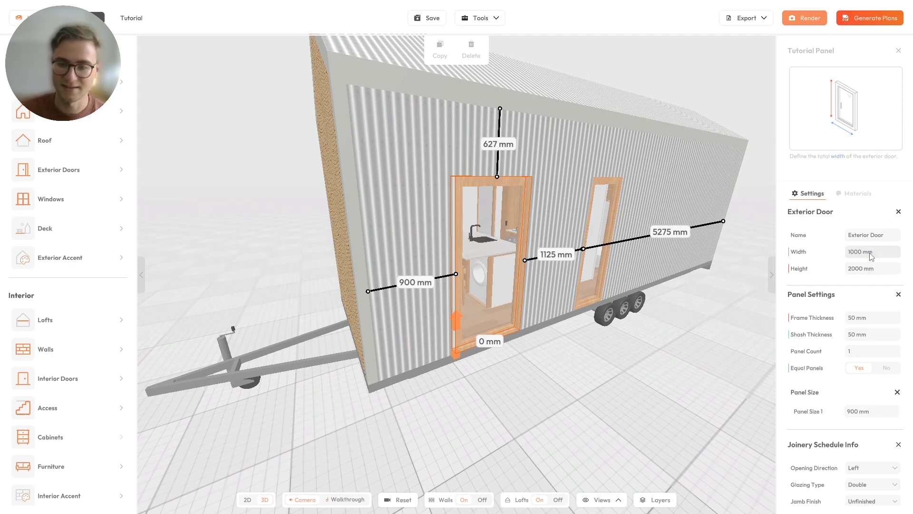
# Set the door's frame thickness to 100 mm and inspect the frame up close.
pyautogui.moveTo(527, 284); pyautogui.dragTo(506, 289)
pyautogui.moveTo(560, 273); pyautogui.dragTo(510, 282, button='right')
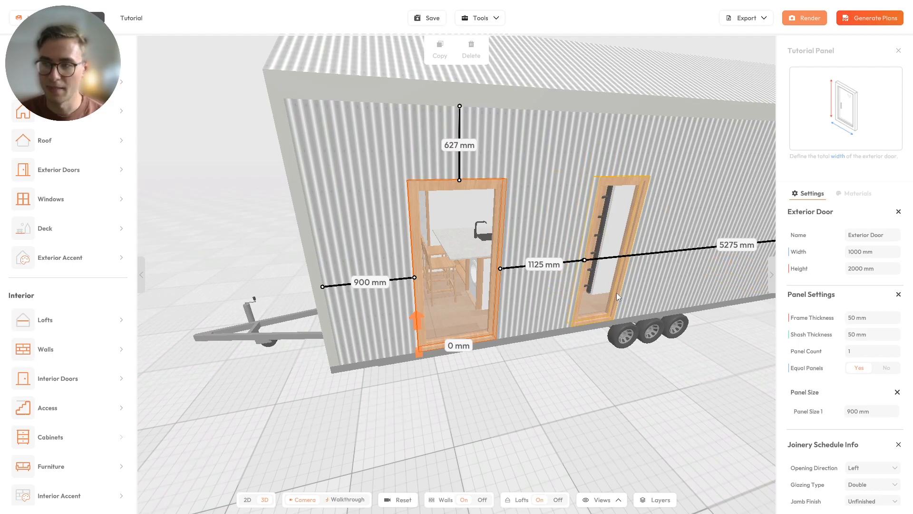
pyautogui.moveTo(617, 293); pyautogui.dragTo(576, 279)
pyautogui.scroll(3, 468, 237)
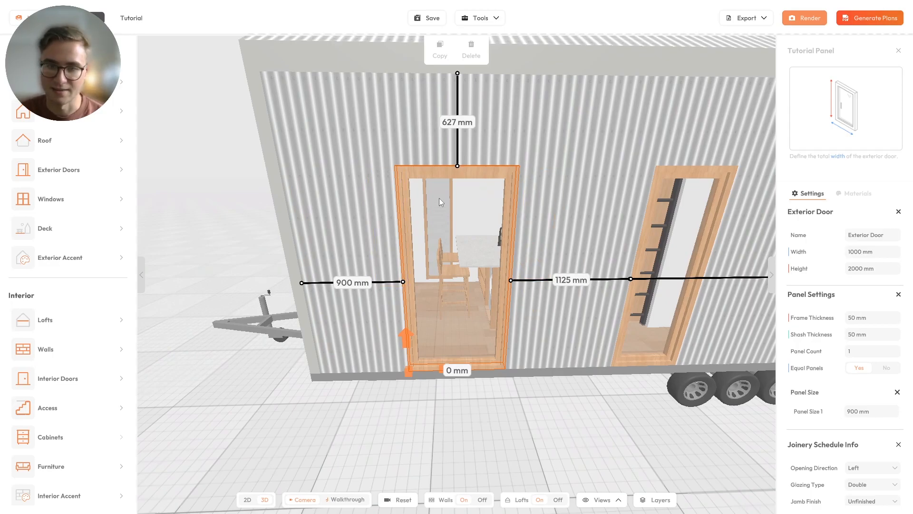
pyautogui.moveTo(440, 198); pyautogui.dragTo(412, 195)
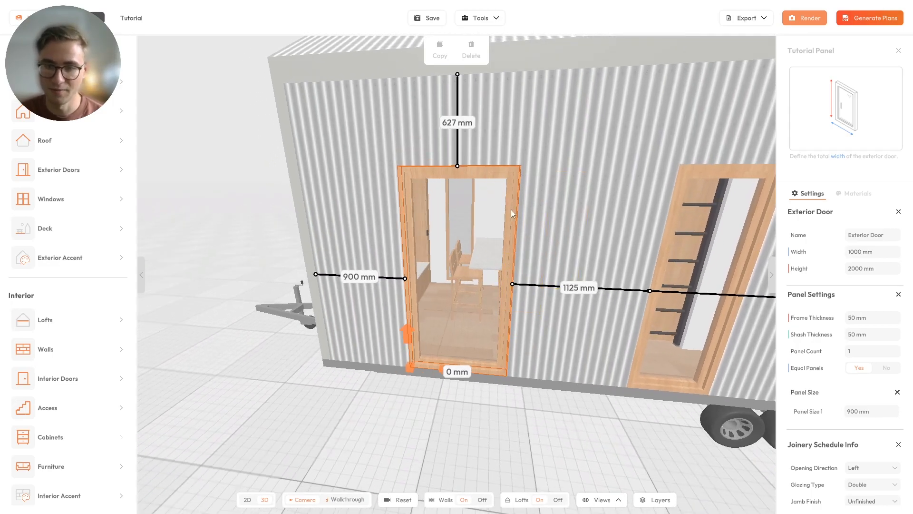
pyautogui.scroll(5, 522, 212)
pyautogui.moveTo(602, 184); pyautogui.dragTo(483, 206)
pyautogui.moveTo(876, 318)
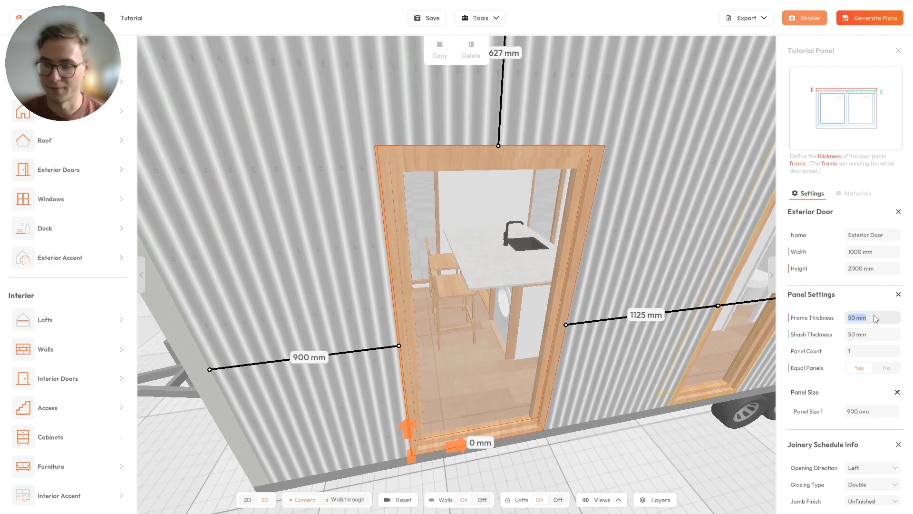
pyautogui.press('Return')
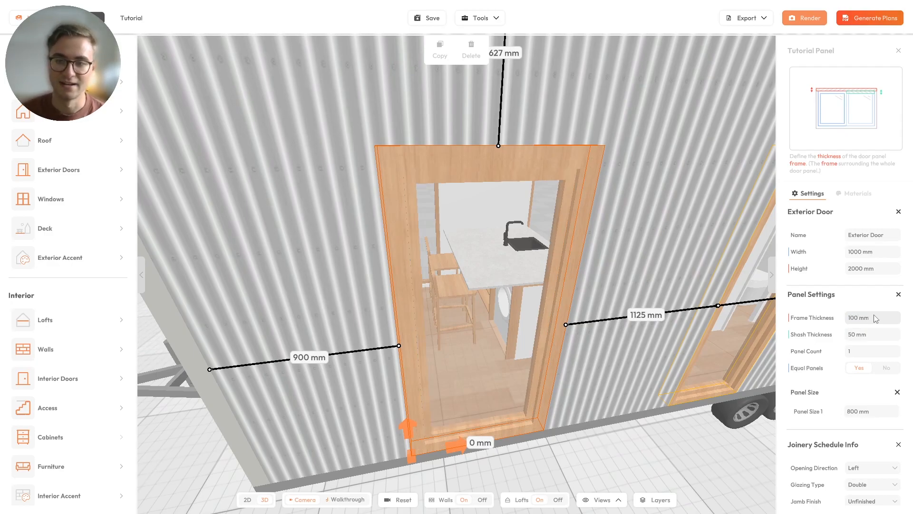
pyautogui.moveTo(557, 237); pyautogui.dragTo(666, 286)
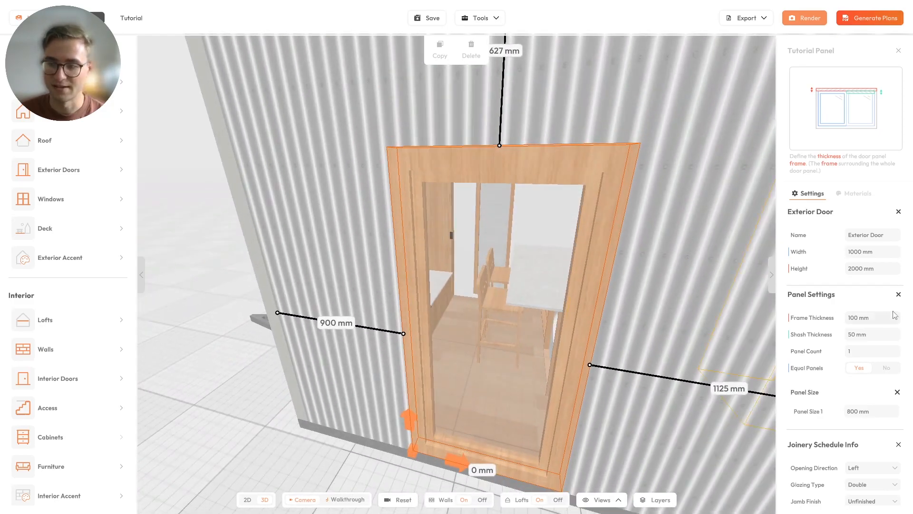
# Set the door's shash thickness to 200 mm and inspect the door from the outside.
pyautogui.click(874, 335)
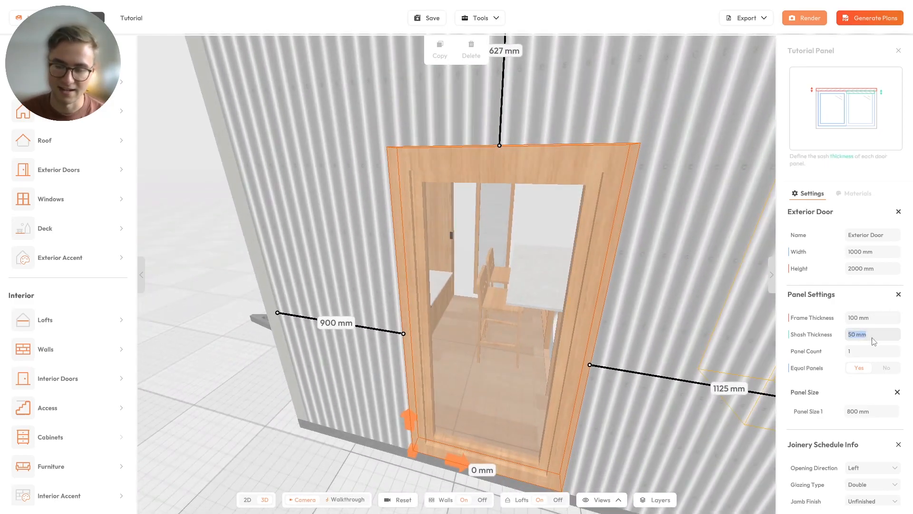
pyautogui.moveTo(468, 233); pyautogui.dragTo(414, 175)
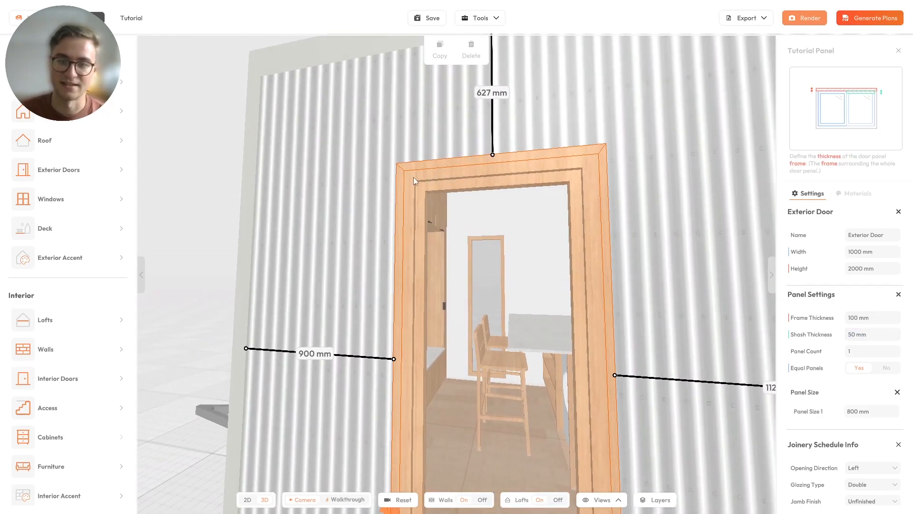
pyautogui.moveTo(513, 212); pyautogui.dragTo(538, 224)
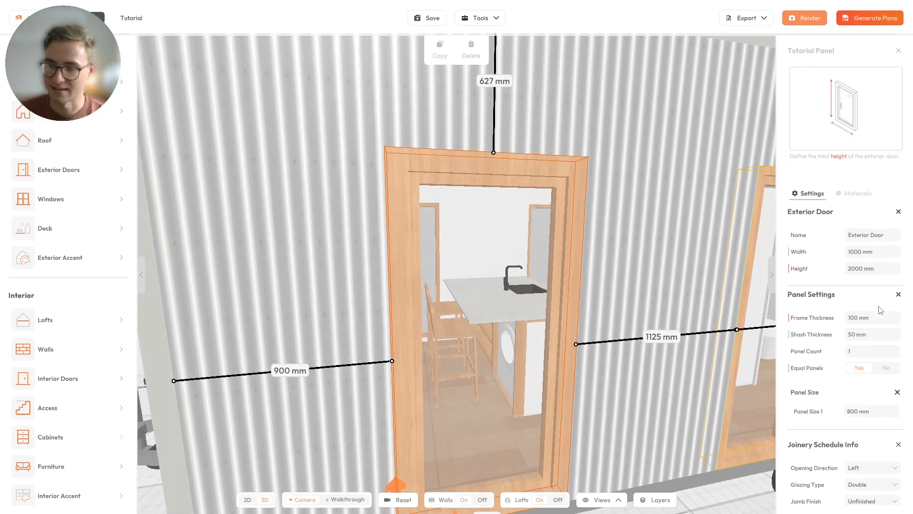
pyautogui.click(871, 336)
pyautogui.write('200')
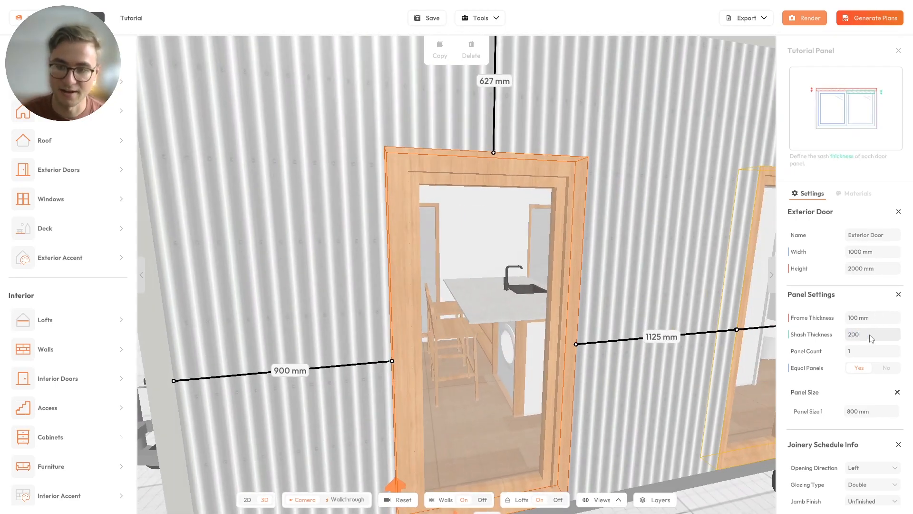
pyautogui.press('Return')
pyautogui.moveTo(642, 272); pyautogui.dragTo(544, 269)
pyautogui.scroll(-5, 517, 226)
pyautogui.scroll(3, 509, 236)
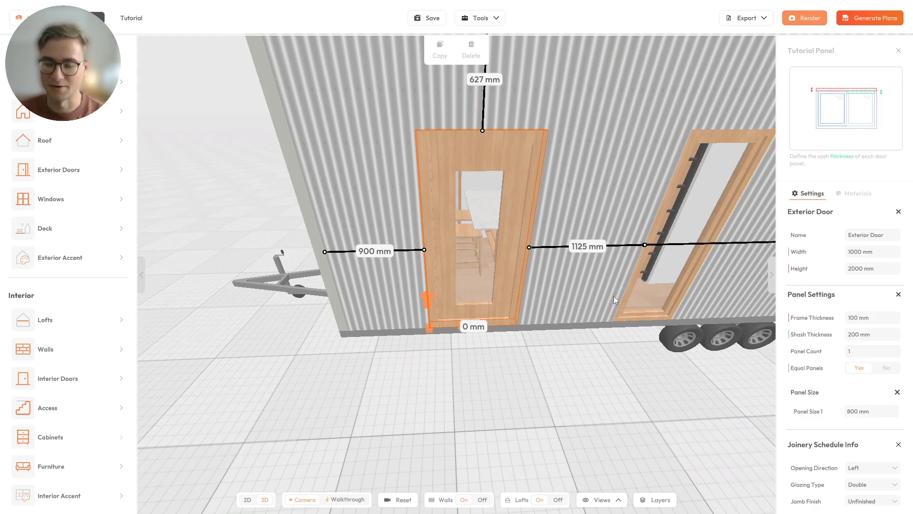
# Set both the frame thickness and the shash thickness of the door back to 50 mm.
pyautogui.click(860, 317)
pyautogui.write('50')
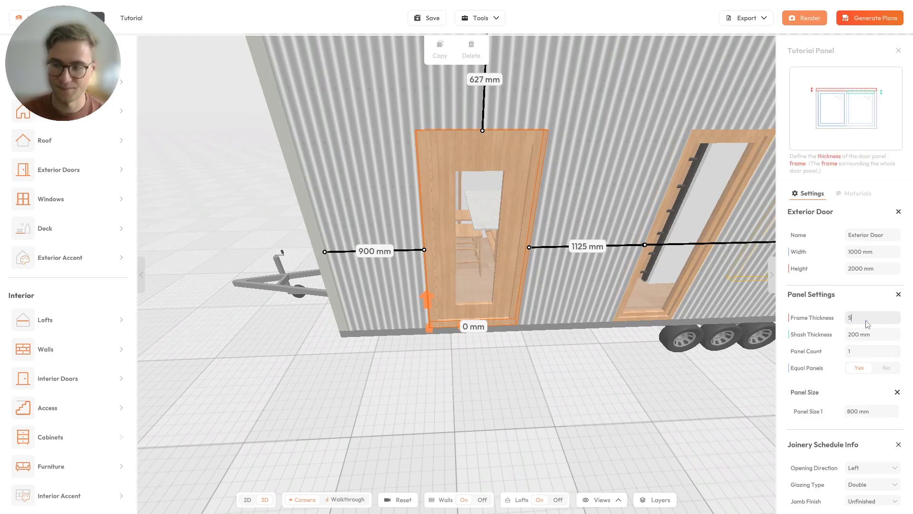
pyautogui.click(869, 335)
pyautogui.write('50')
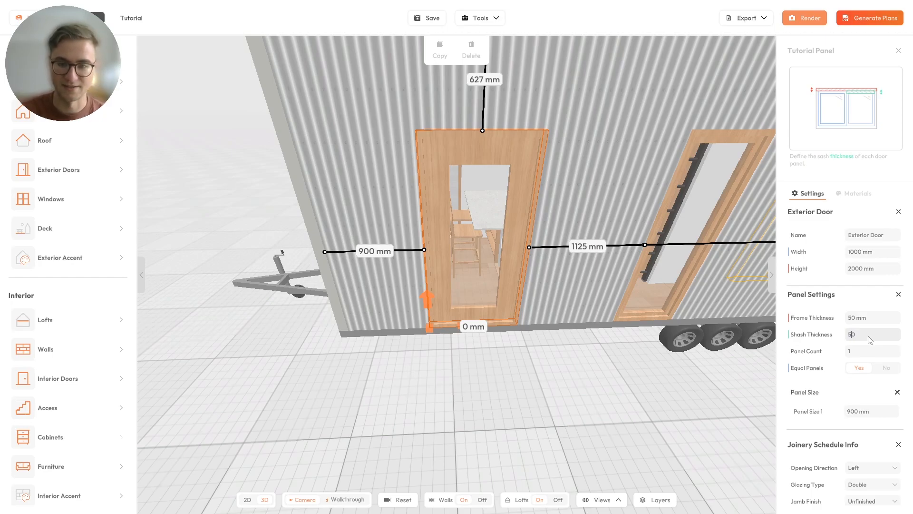
pyautogui.press('Return')
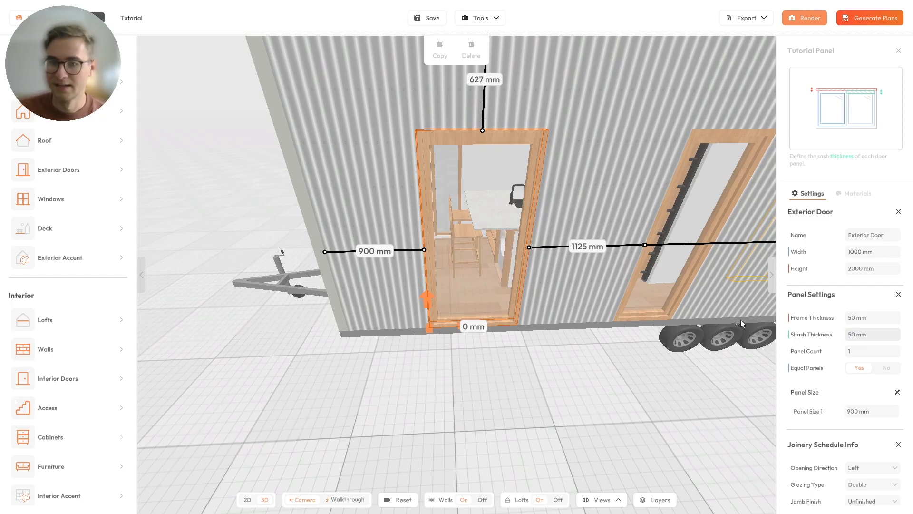
pyautogui.moveTo(476, 269); pyautogui.dragTo(461, 256)
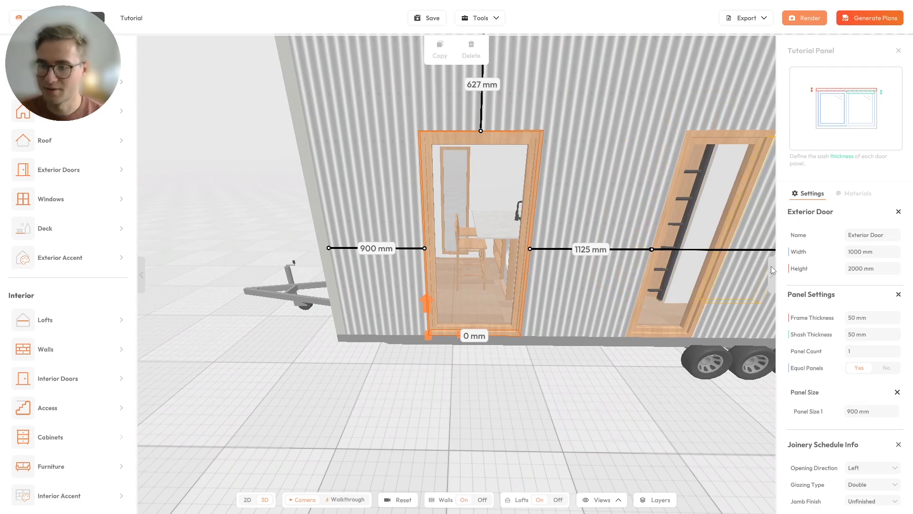
# Widen the door to 2000 mm and move it toward the hitch end, about 625 mm from the wall corner.
pyautogui.click(879, 257)
pyautogui.write('2000')
pyautogui.press('Return')
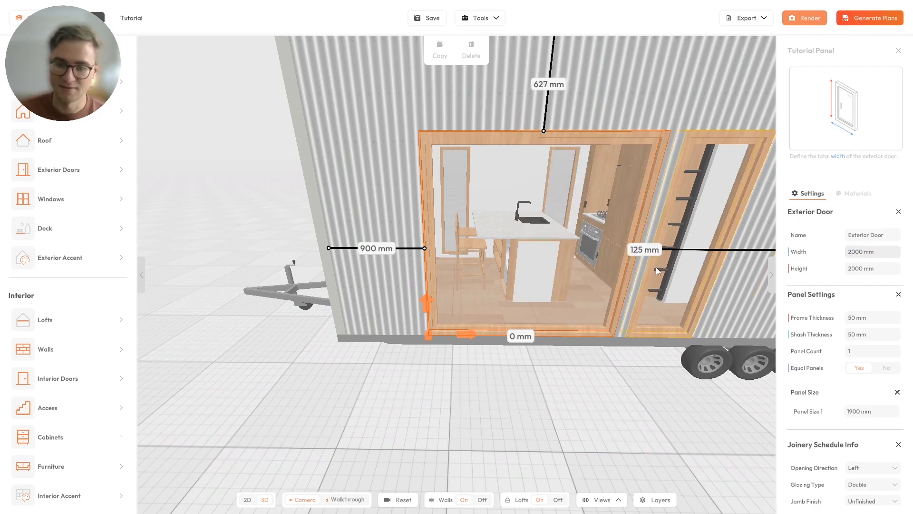
pyautogui.moveTo(429, 329); pyautogui.dragTo(400, 339)
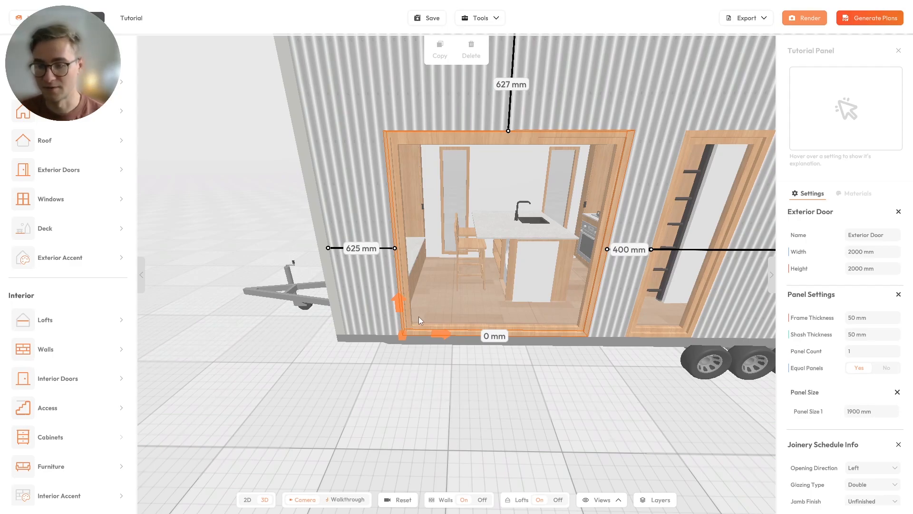
# Set the door's panel count to 2, then raise it to 4 and inspect the panels.
pyautogui.click(876, 356)
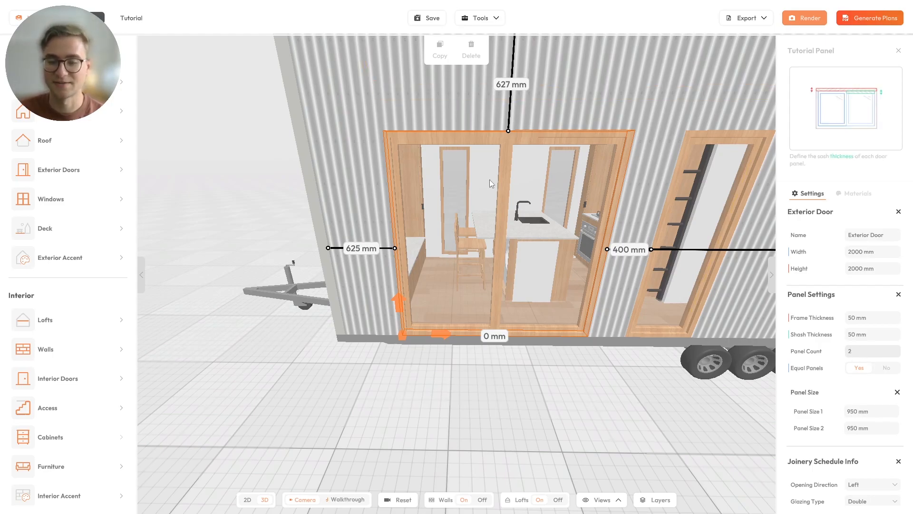
pyautogui.click(862, 352)
pyautogui.write('3')
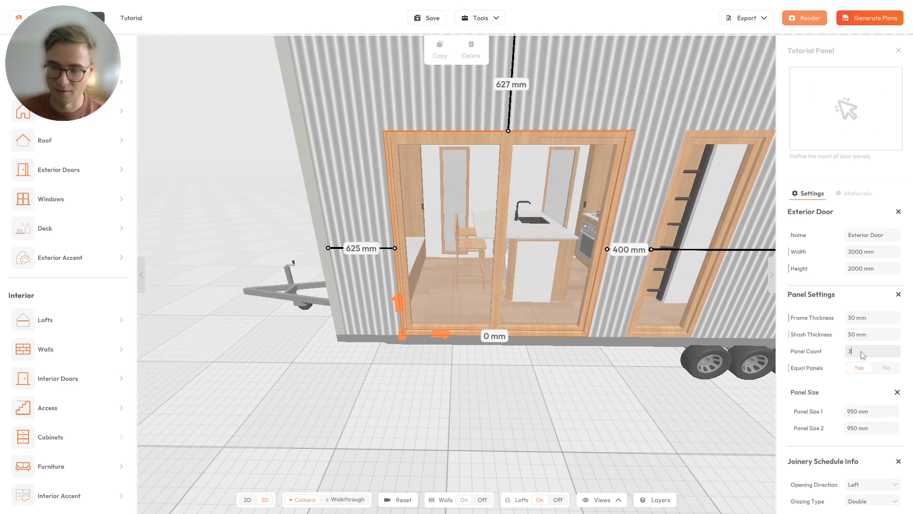
pyautogui.press('BackSpace')
pyautogui.write('4')
pyautogui.moveTo(469, 164); pyautogui.dragTo(489, 157)
pyautogui.moveTo(544, 230); pyautogui.dragTo(513, 211)
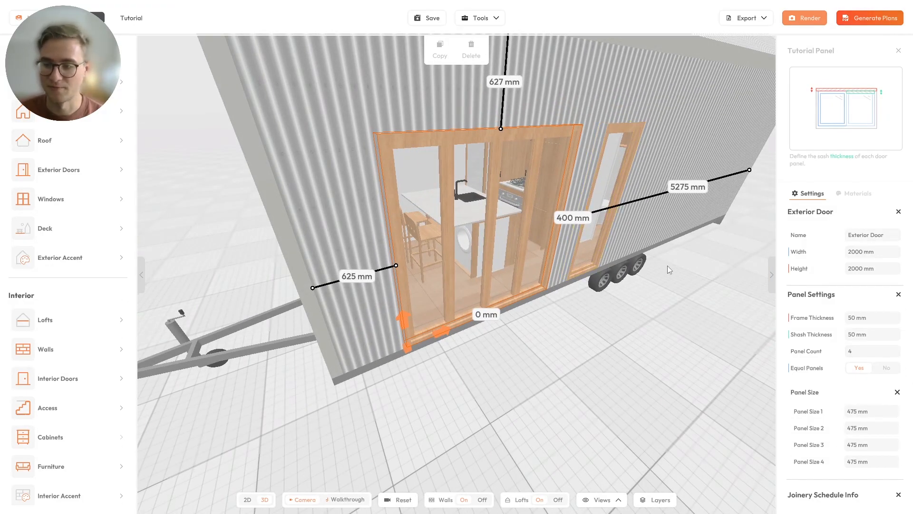
pyautogui.moveTo(663, 275); pyautogui.dragTo(603, 257)
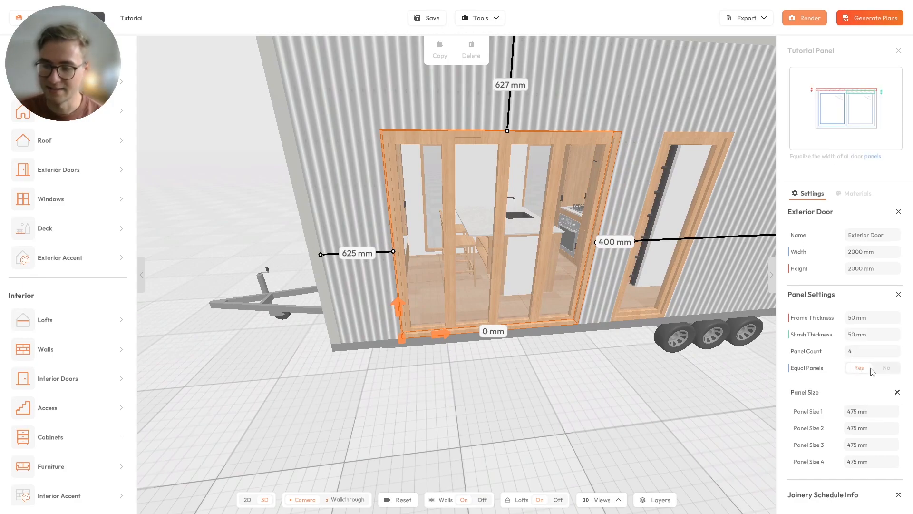
# Set the width of door panel 1 to 500 mm and panel 2 to 700 mm.
pyautogui.click(874, 413)
pyautogui.write('500')
pyautogui.press('Return')
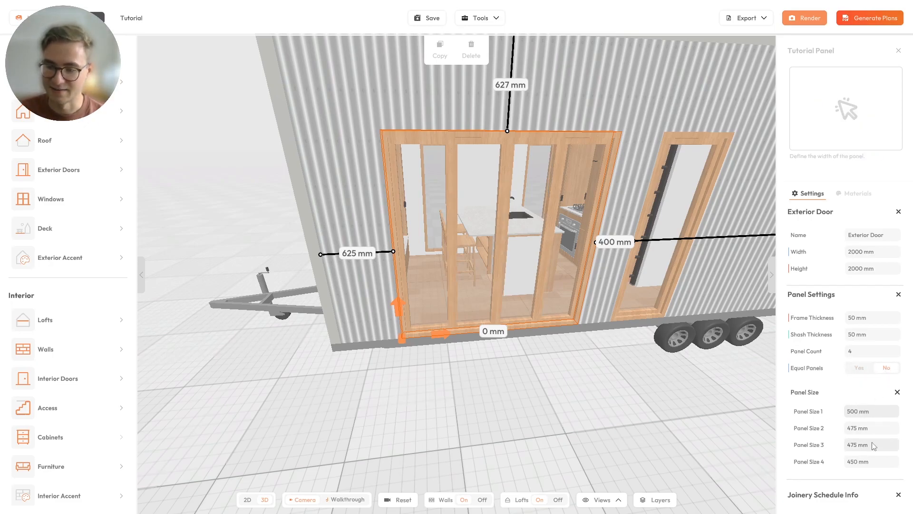
pyautogui.click(870, 429)
pyautogui.write('700')
pyautogui.press('Return')
# Set the door's panel count to 3 and turn equal panels back on.
pyautogui.moveTo(748, 401); pyautogui.dragTo(545, 240)
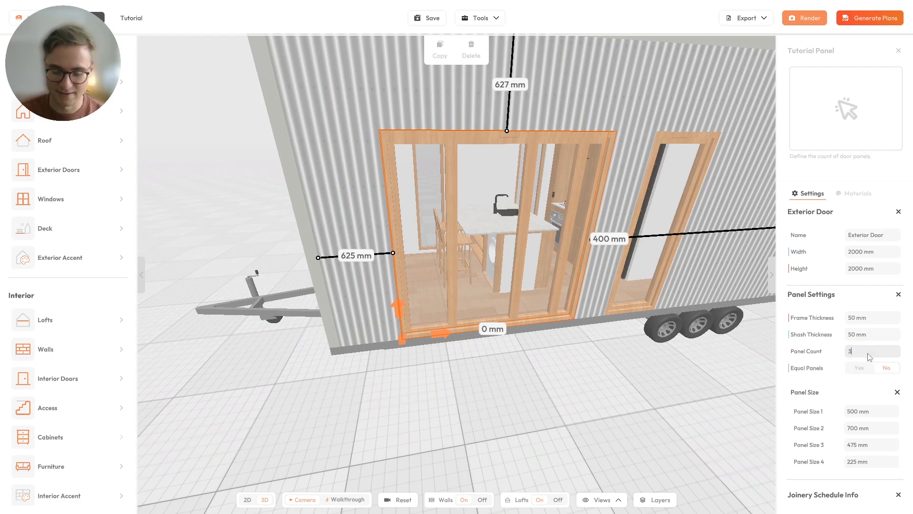
pyautogui.click(856, 369)
pyautogui.moveTo(566, 352); pyautogui.dragTo(503, 323)
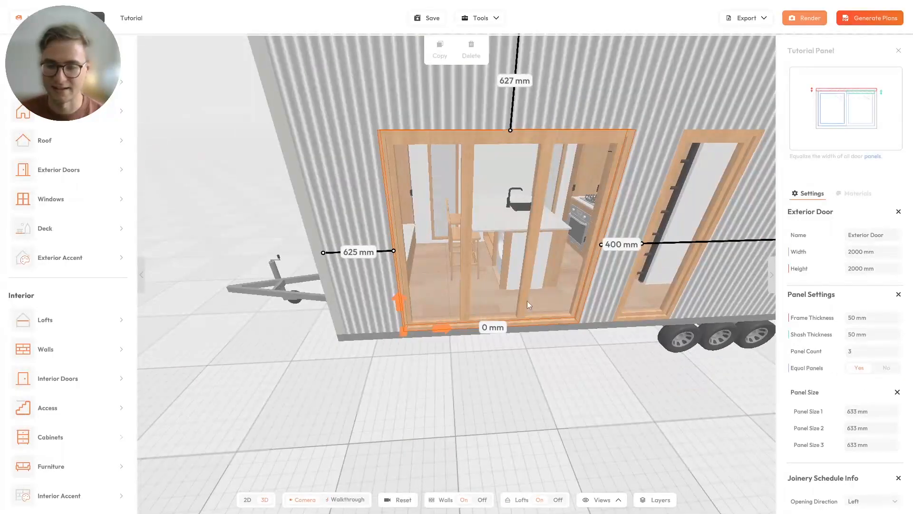